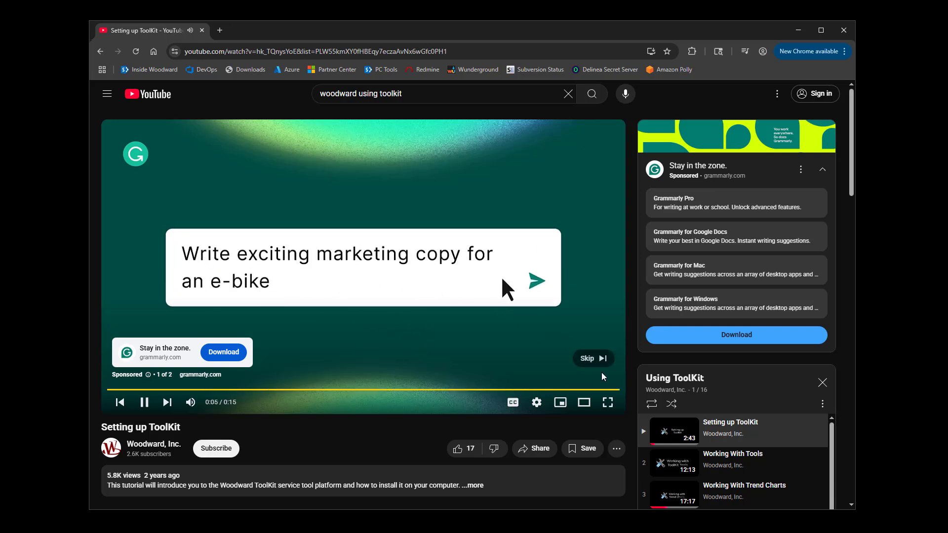
Skip the advertisement playing before the Setting up ToolKit video.
left_click(598, 364)
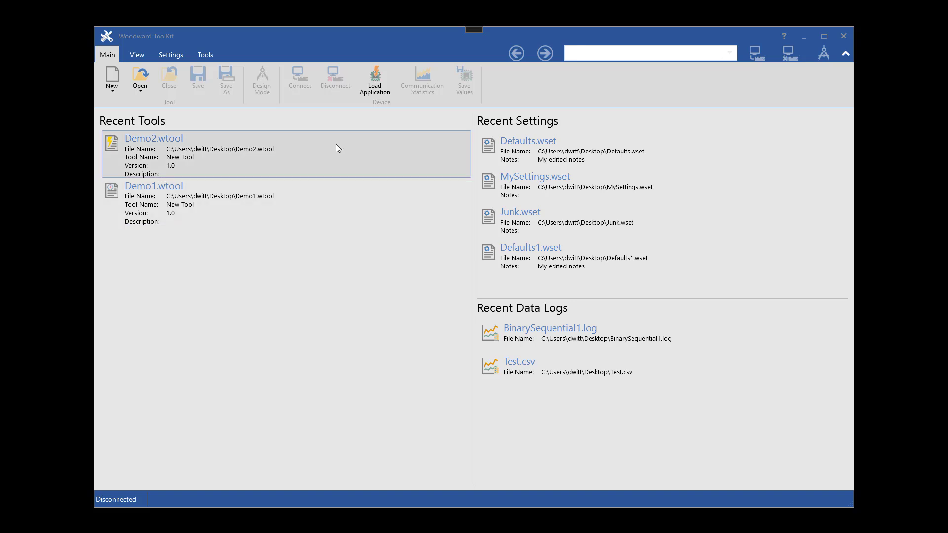
In Woodward ToolKit, create a new Quick Tool and connect it over TCP/IP to the Servlink device at 127.0.0.1.
left_click(108, 85)
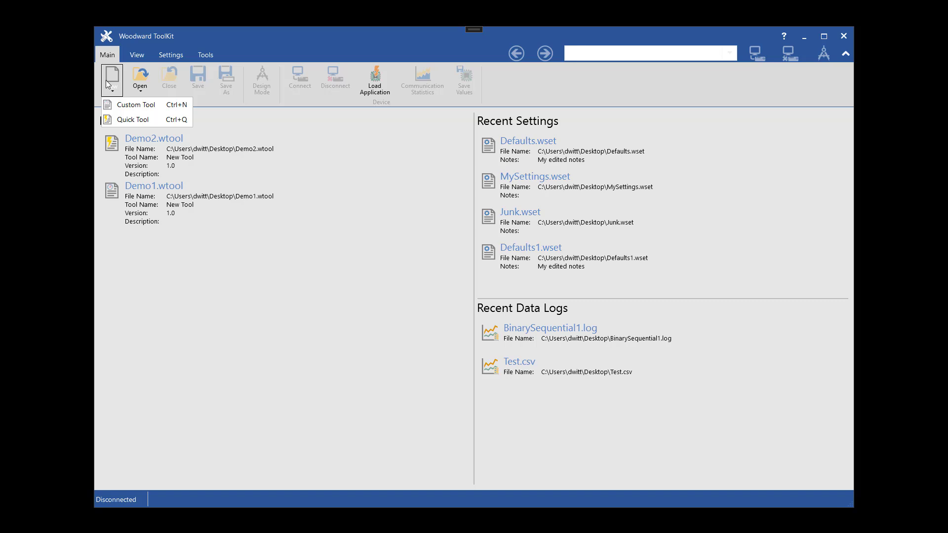
left_click(122, 121)
left_click(139, 137)
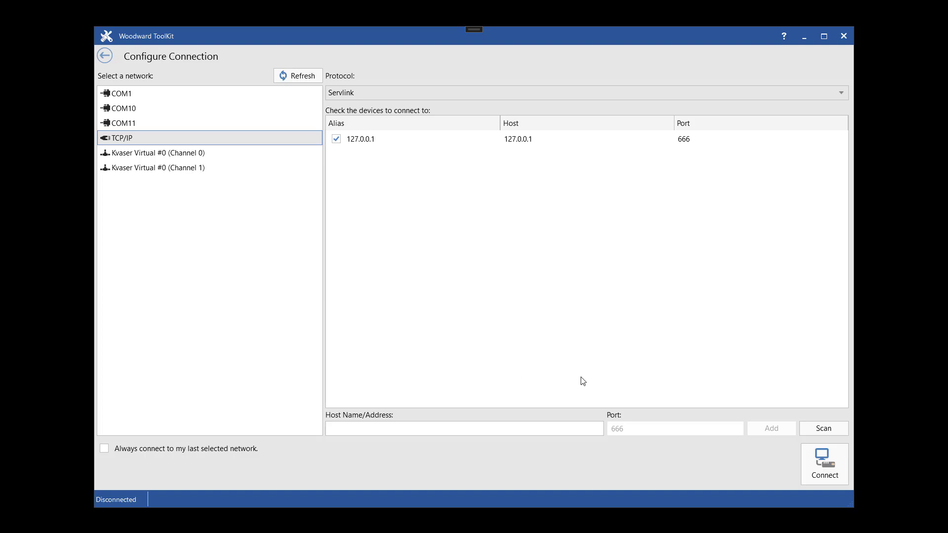
left_click(820, 477)
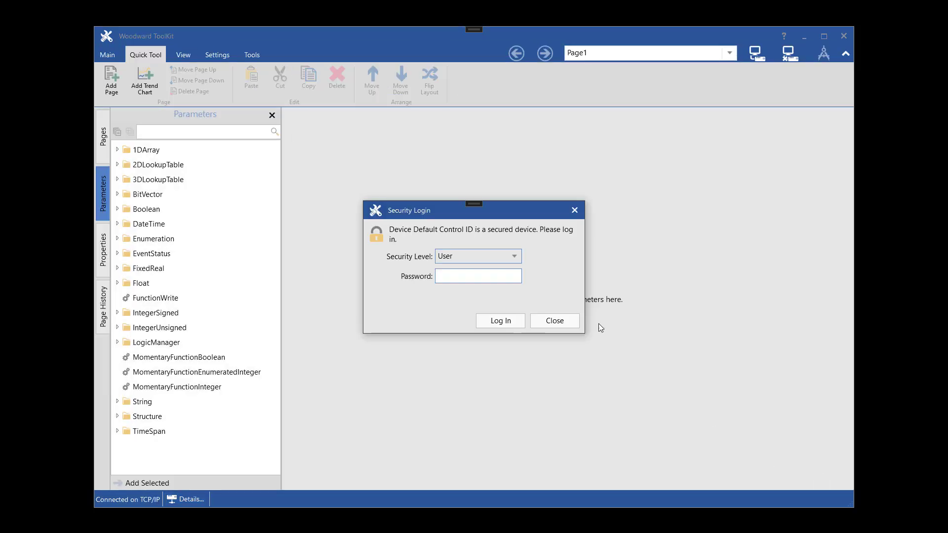
Choose a security level for the secured device and log in.
left_click(512, 266)
left_click(467, 322)
left_click(512, 322)
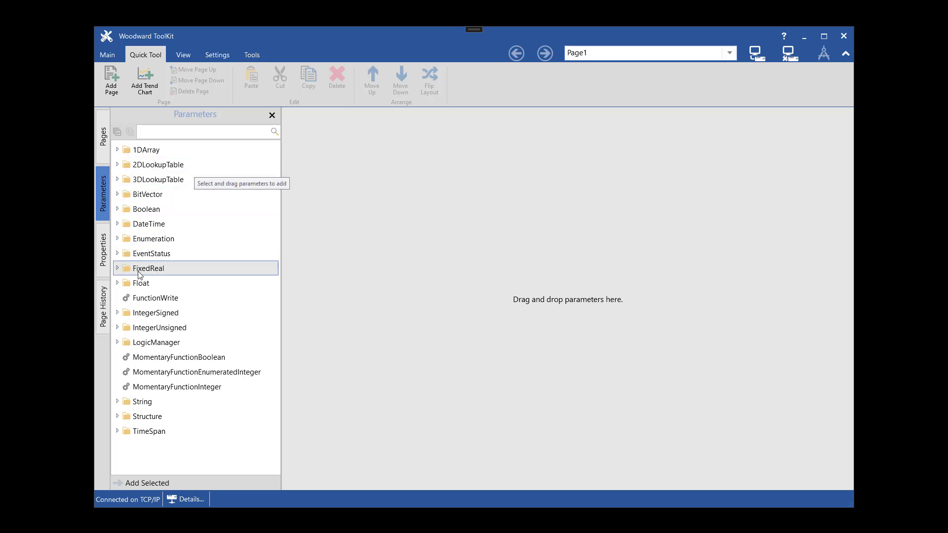
Add the Float, IntegerSigned and 1DArray parameter groups to Page1 of the quick tool.
left_click_drag(141, 285, 364, 250)
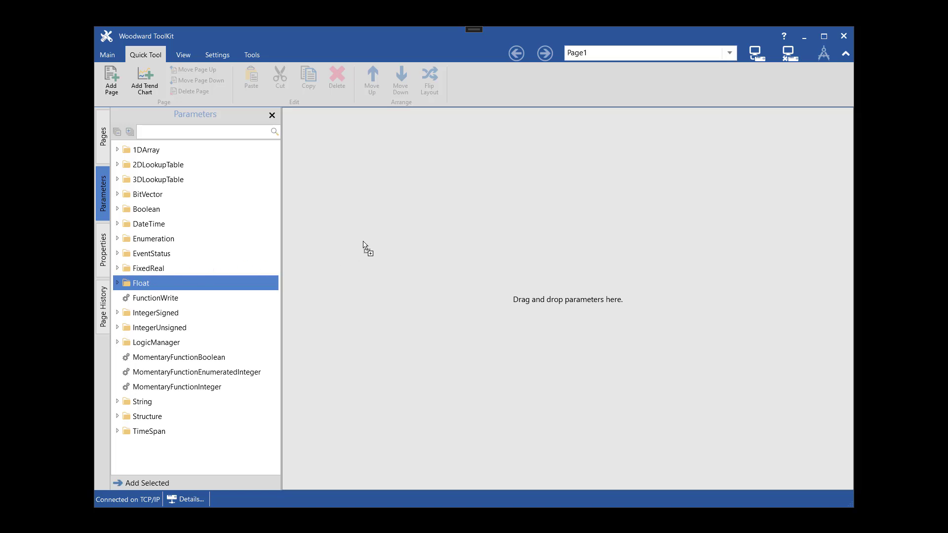
left_click_drag(190, 310, 351, 277)
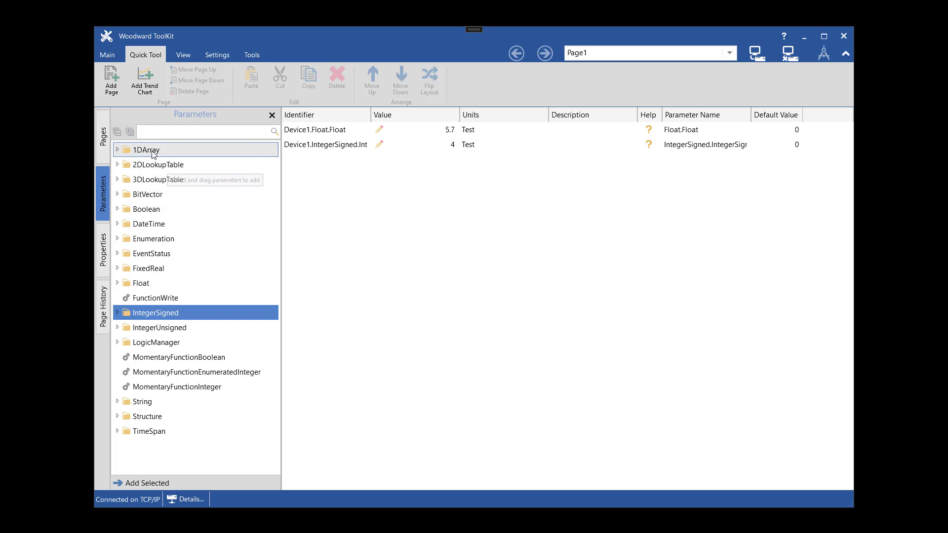
left_click_drag(205, 150, 395, 239)
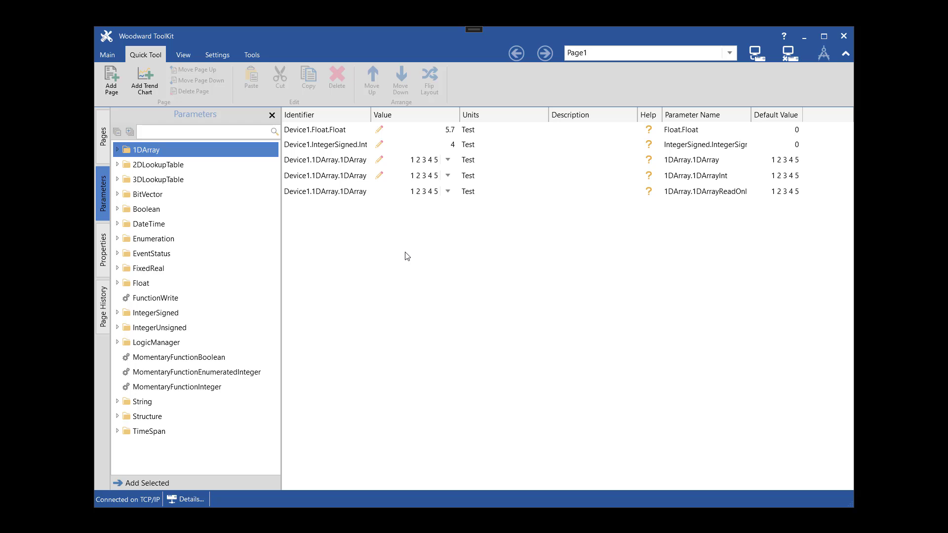
Set the Device1.Float.Float value to 5.757 and inspect the individual elements of the first 1DArray parameter.
left_click(423, 130)
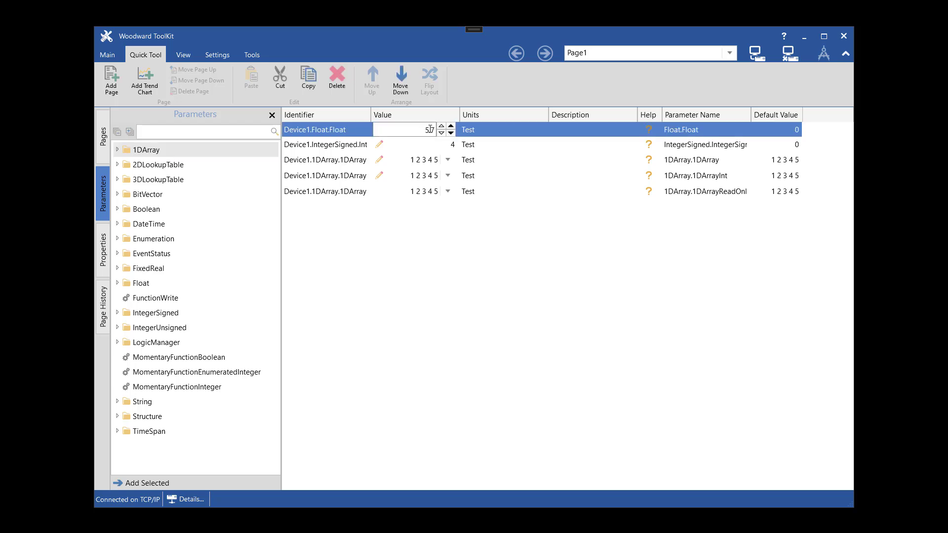
type("57")
left_click(447, 160)
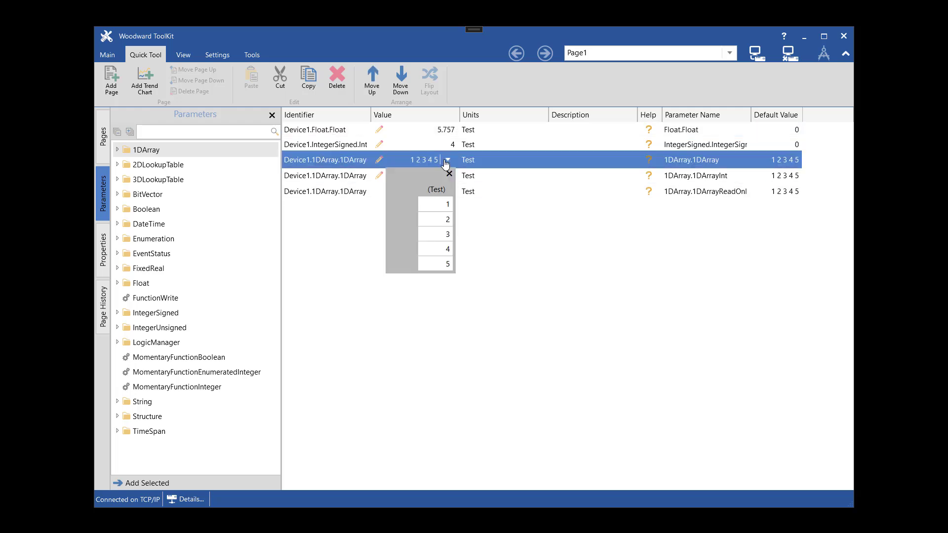
left_click(448, 174)
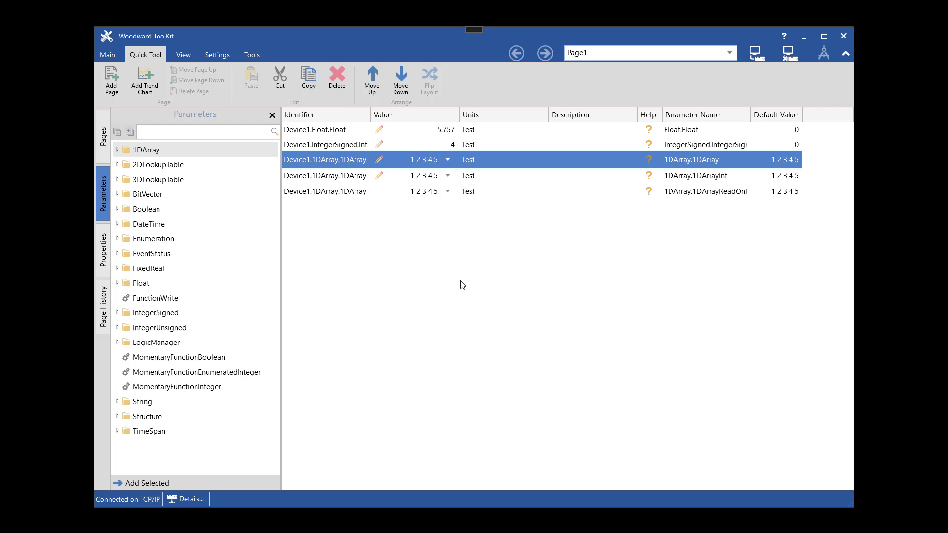
Add a trend chart that plots the Float, FixedReal and IntegerSigned parameters.
left_click(145, 80)
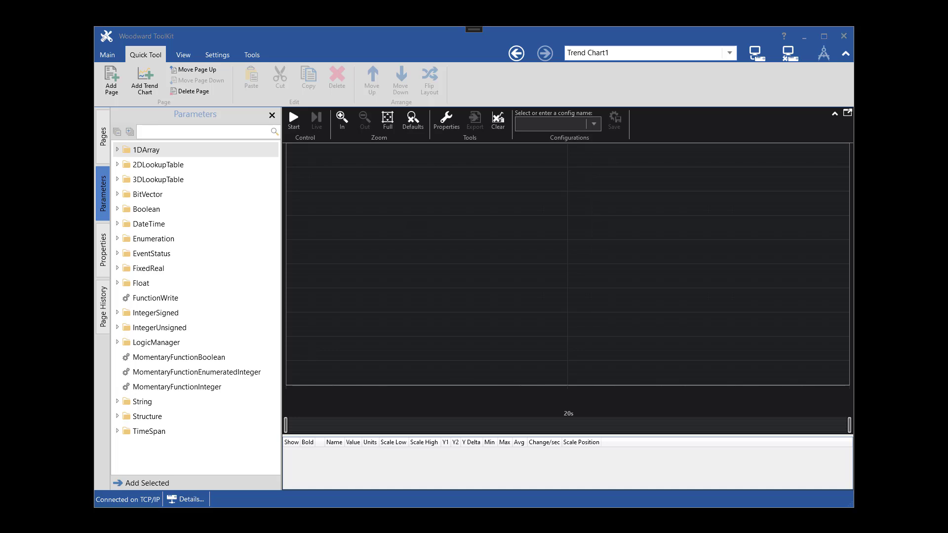
left_click(143, 283)
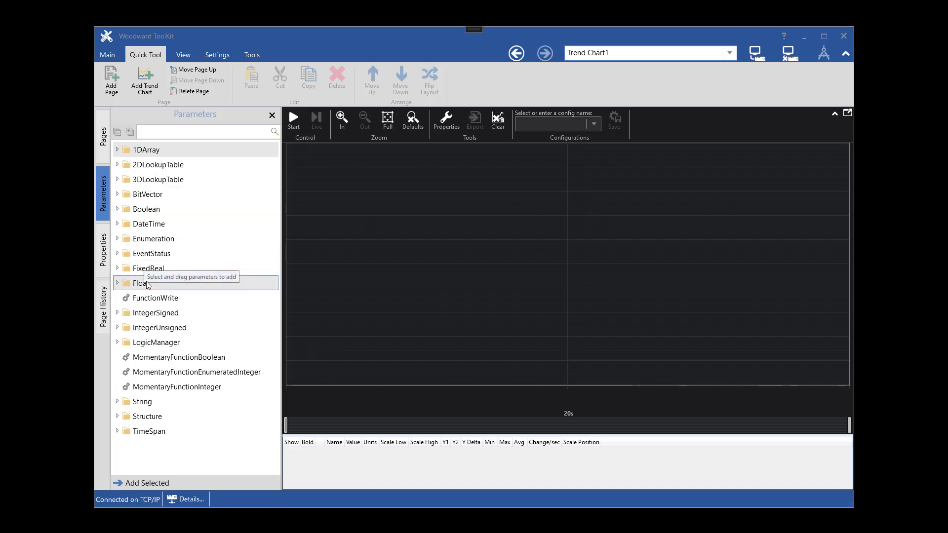
left_click_drag(143, 283, 363, 223)
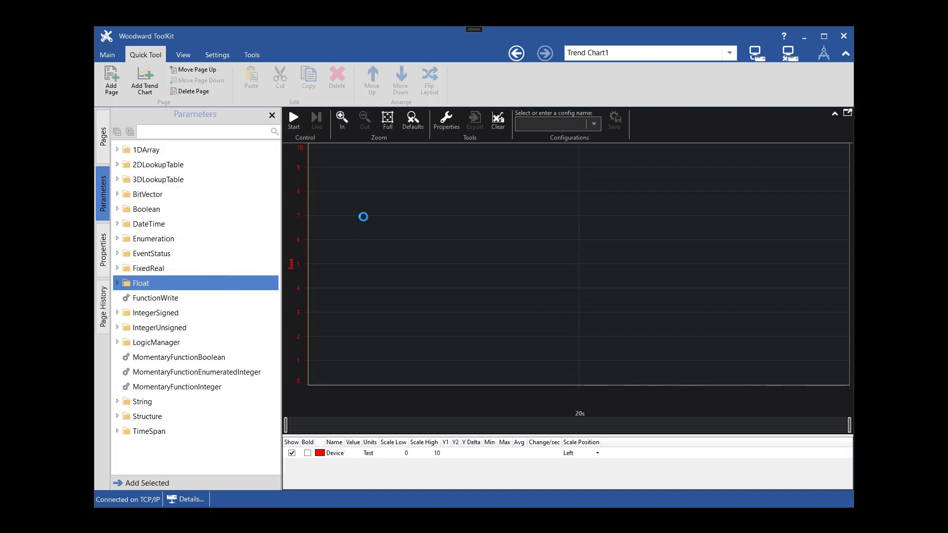
left_click(186, 268)
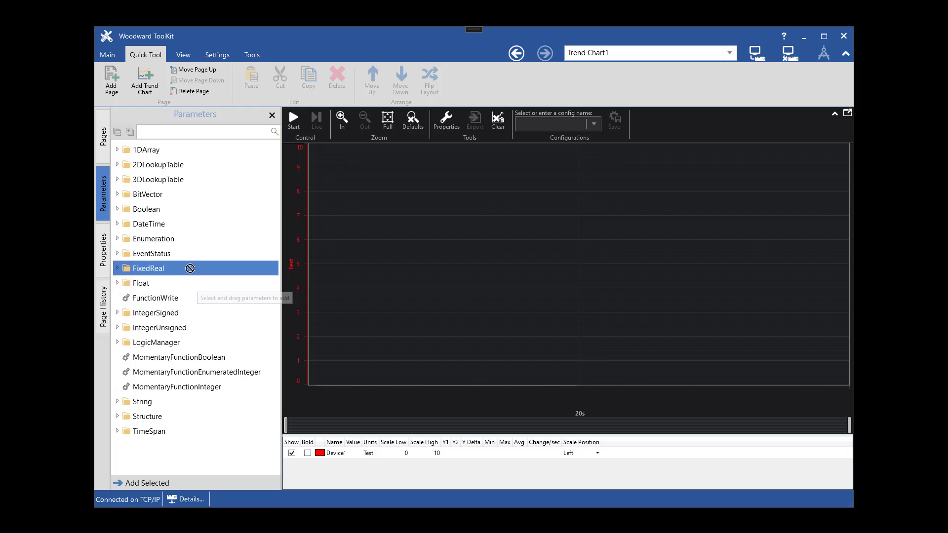
left_click_drag(186, 268, 351, 250)
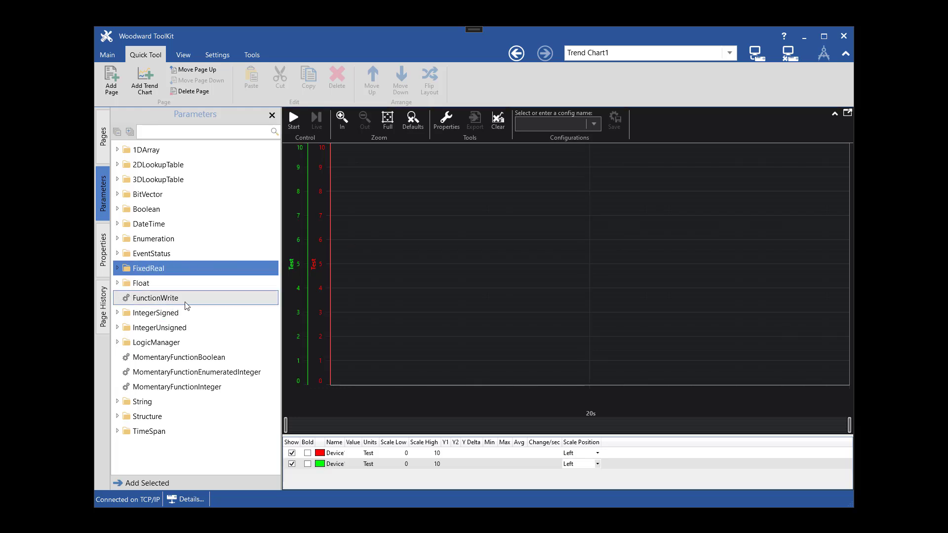
left_click_drag(184, 313, 376, 270)
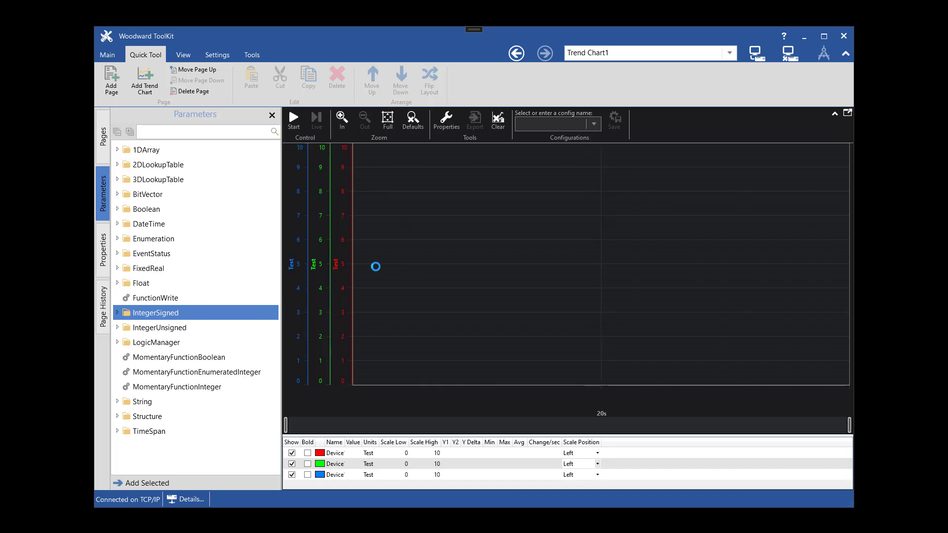
Record a short run of live data on the trend chart and review its trending properties.
left_click(294, 120)
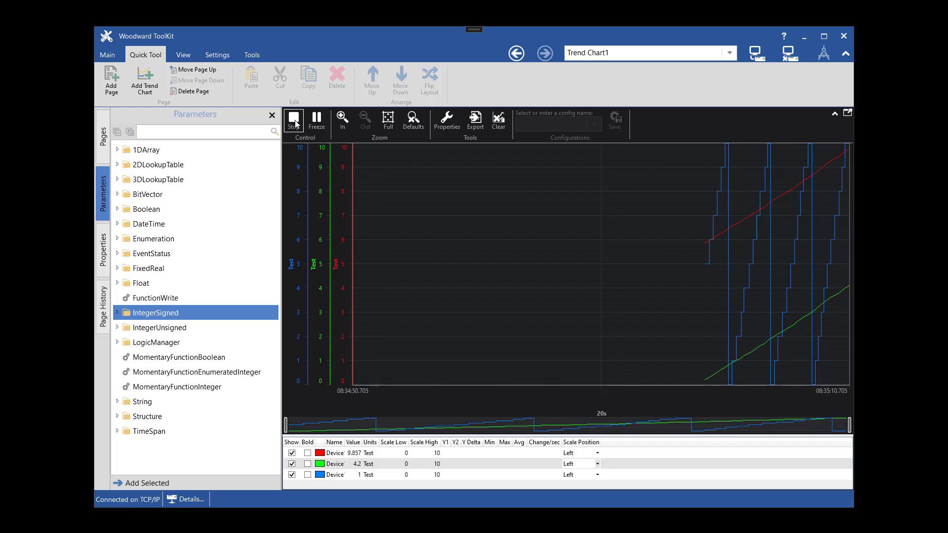
left_click(294, 121)
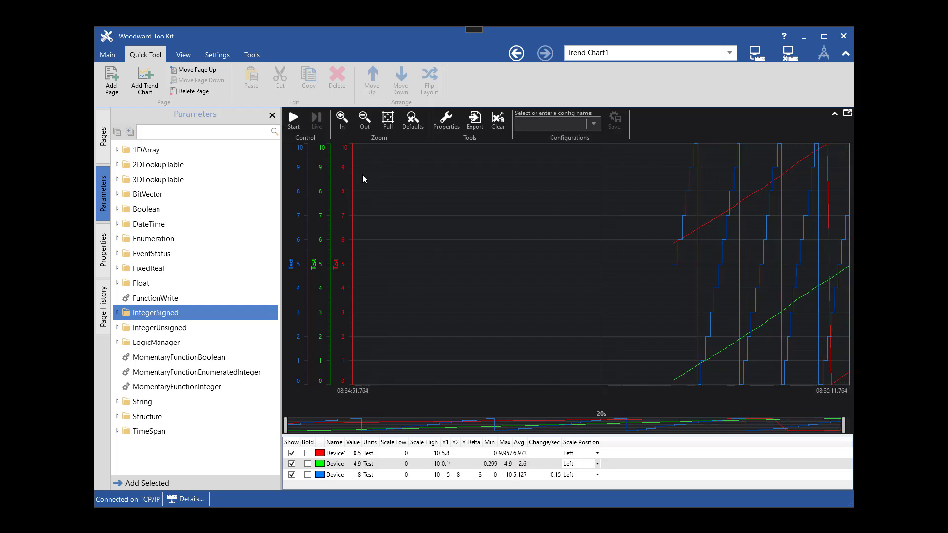
left_click(449, 128)
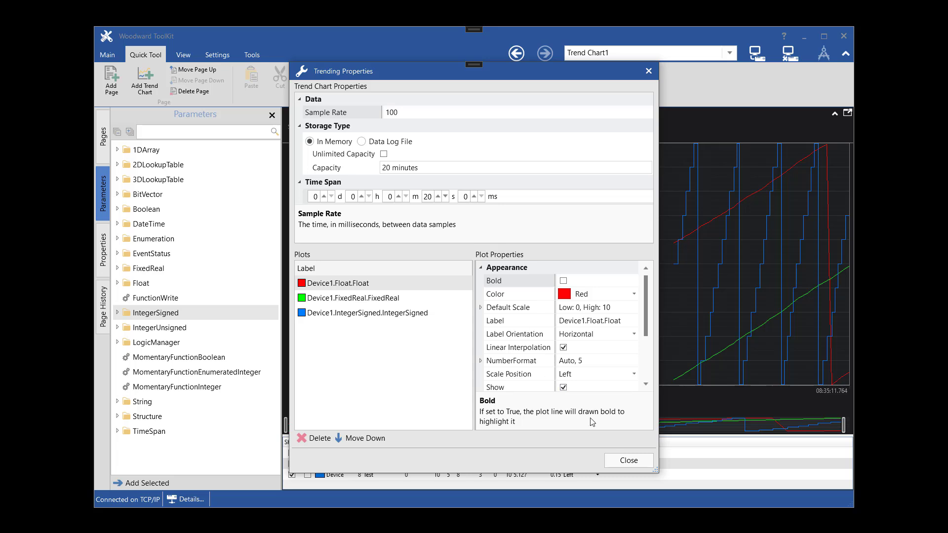
left_click(626, 461)
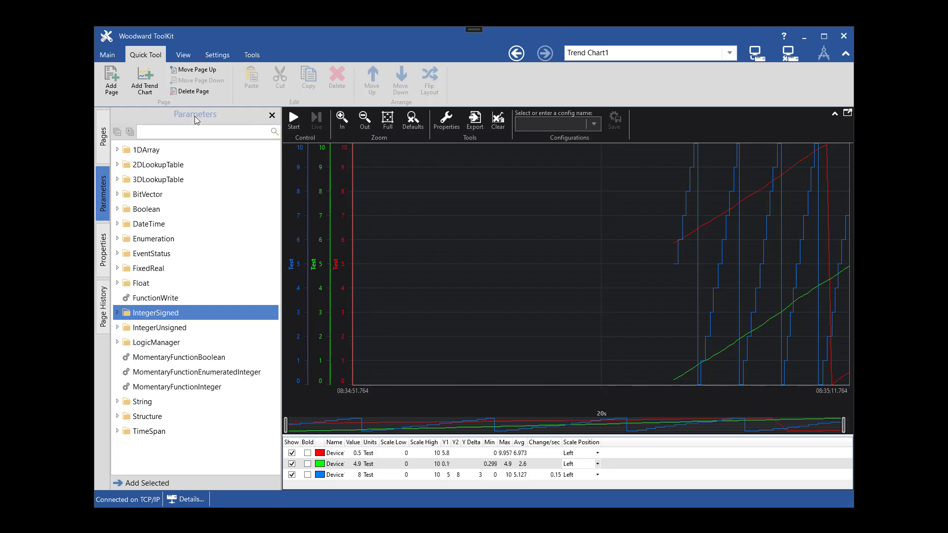
Add a new page after the trend chart and place the 2DLookupTable parameter on it.
left_click(109, 83)
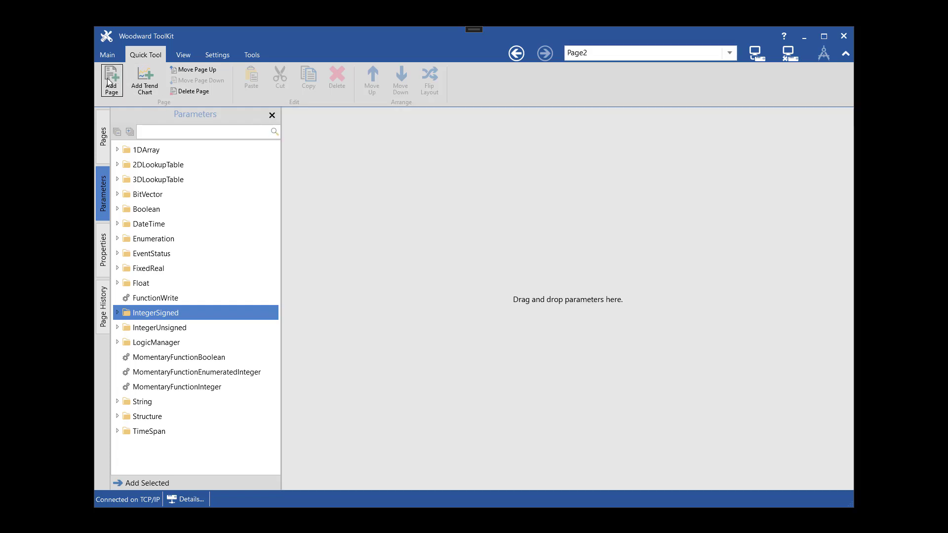
left_click(118, 165)
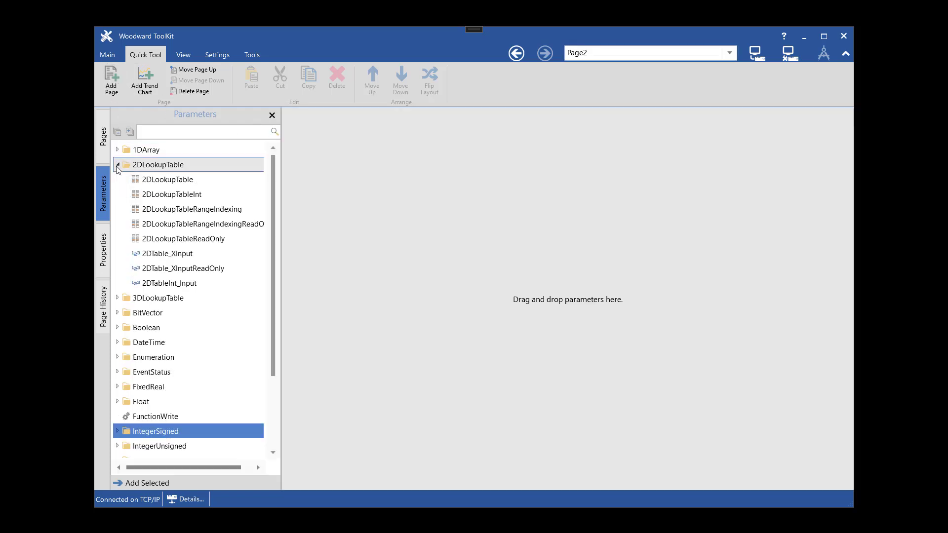
left_click_drag(172, 186, 352, 172)
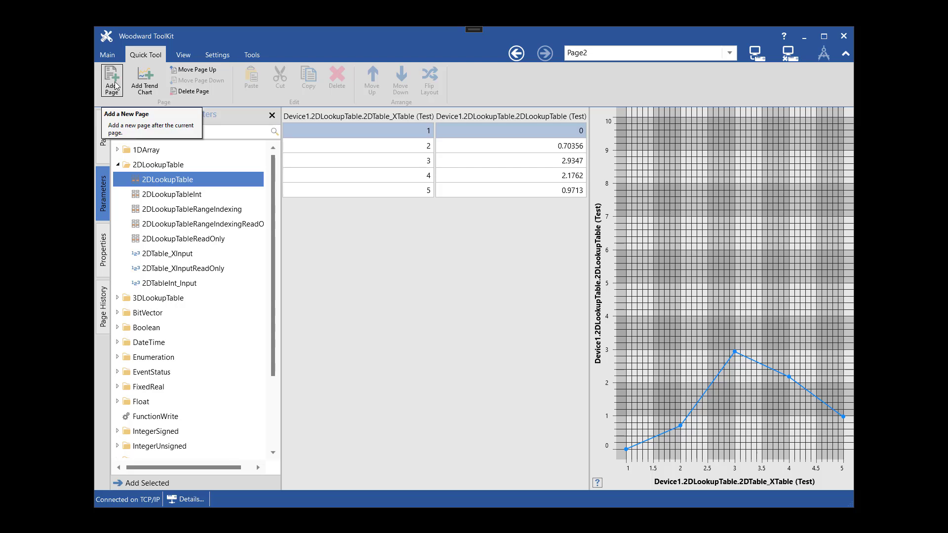
Add another page after Page2 and place the 3DLookupTable parameter on it.
left_click(113, 84)
left_click(118, 298)
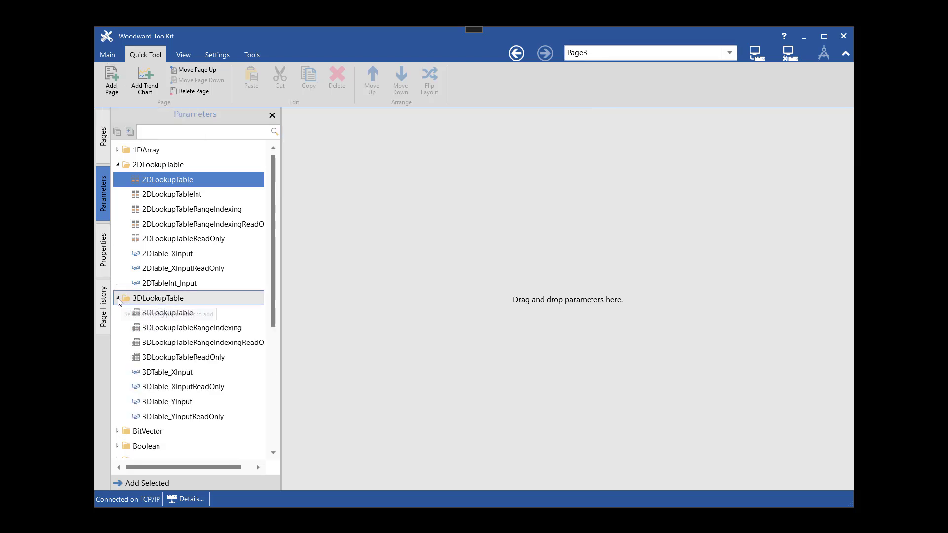
left_click_drag(168, 312, 400, 212)
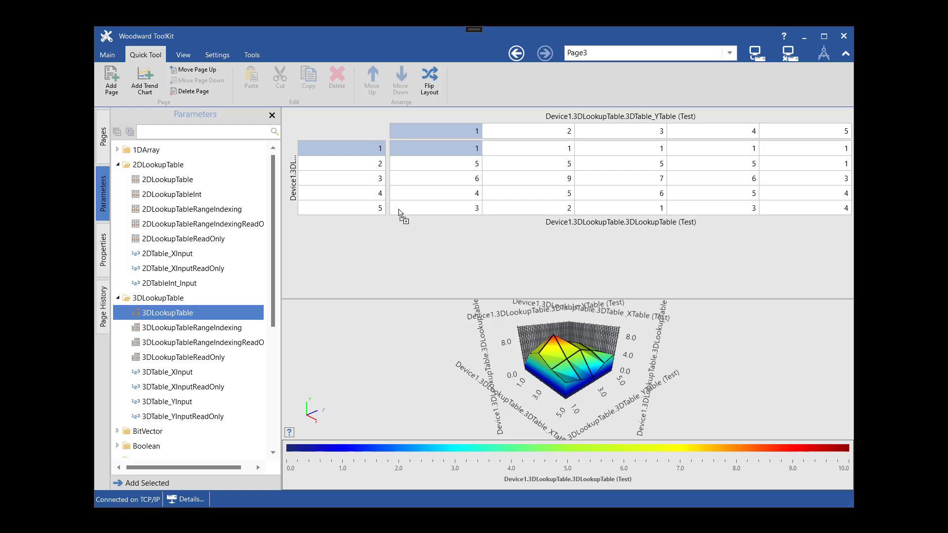
Add another page after Page3 and place the EventStauts parameter from the EventStatus group on it.
left_click(111, 84)
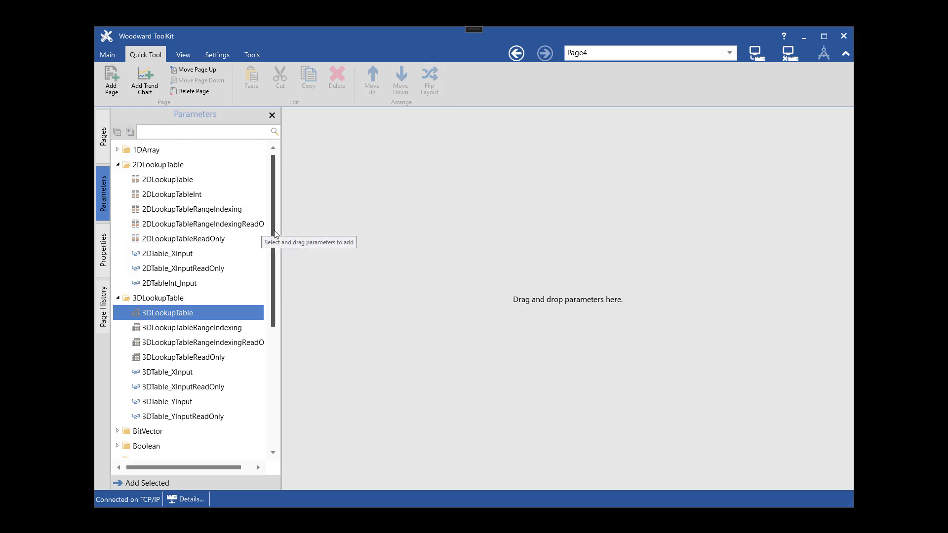
left_click_drag(275, 232, 271, 326)
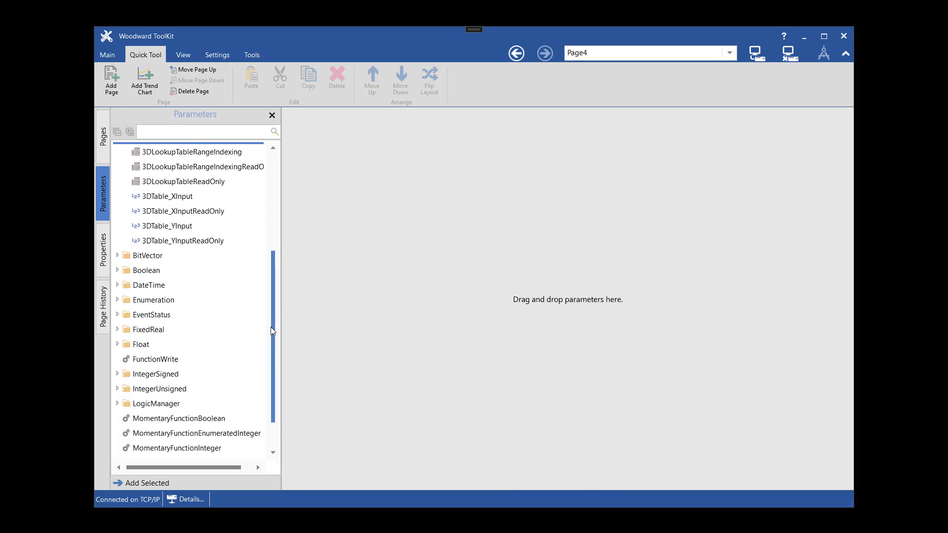
left_click(118, 313)
left_click_drag(161, 330, 375, 230)
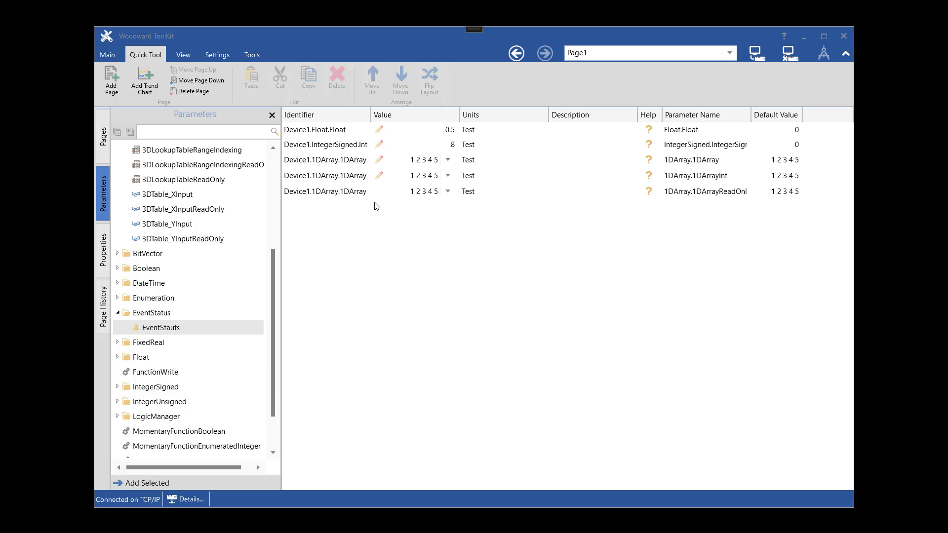
Bring up the available options for the Device1.Float.Float parameter on Page1.
right_click(335, 130)
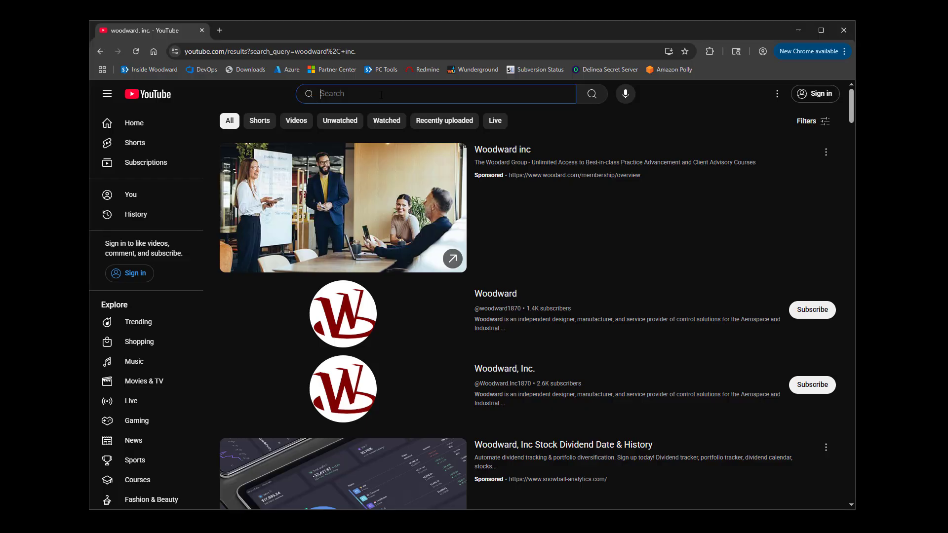
Switch to YouTube and search for "woodward using toolkit".
type("woo")
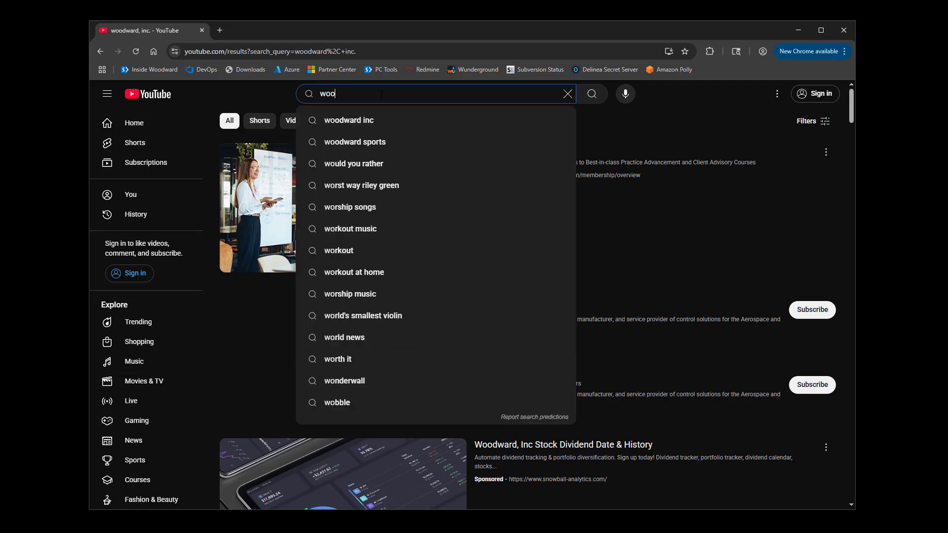
type("dward using")
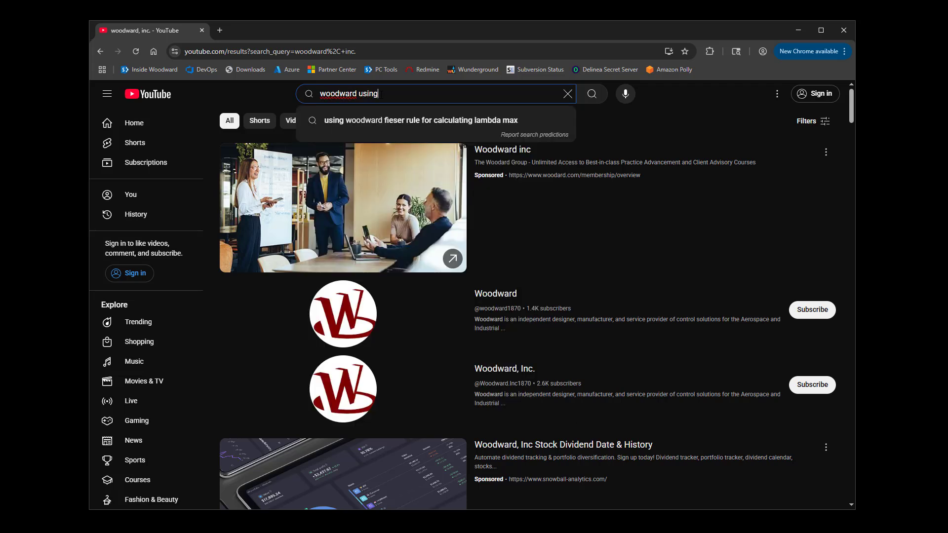
type(" toolkit")
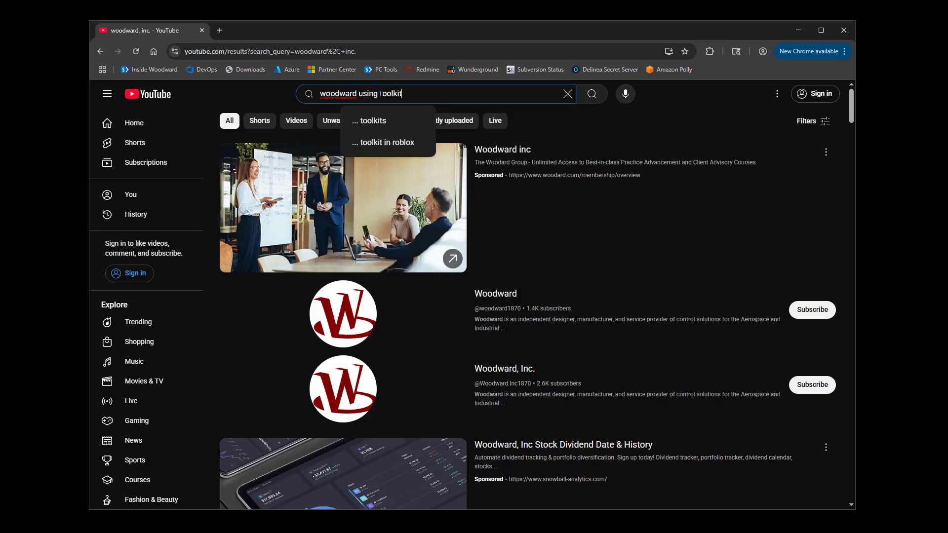
key("Return")
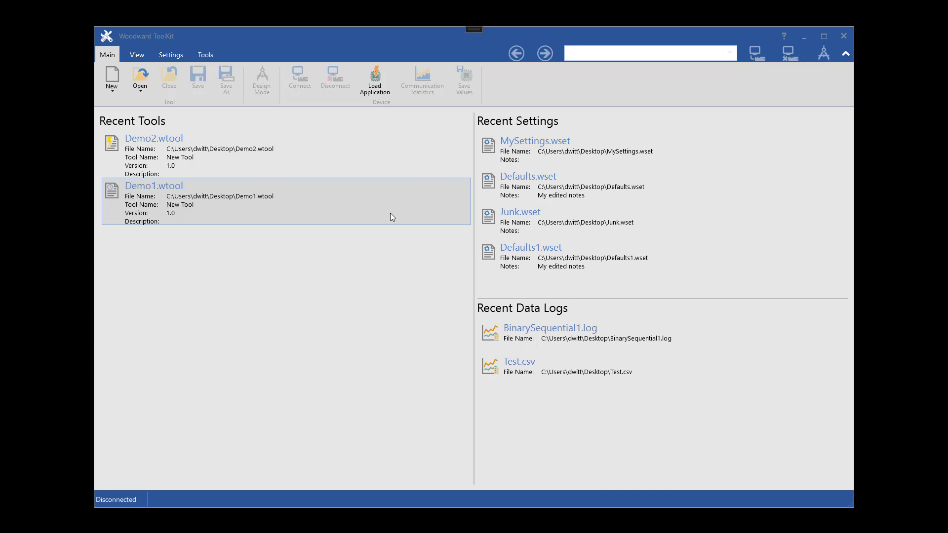
Start saving the device settings to MySettings.wset, replacing the existing file, and connect over TCP/IP to 127.0.0.1 using Servlink.
left_click(176, 55)
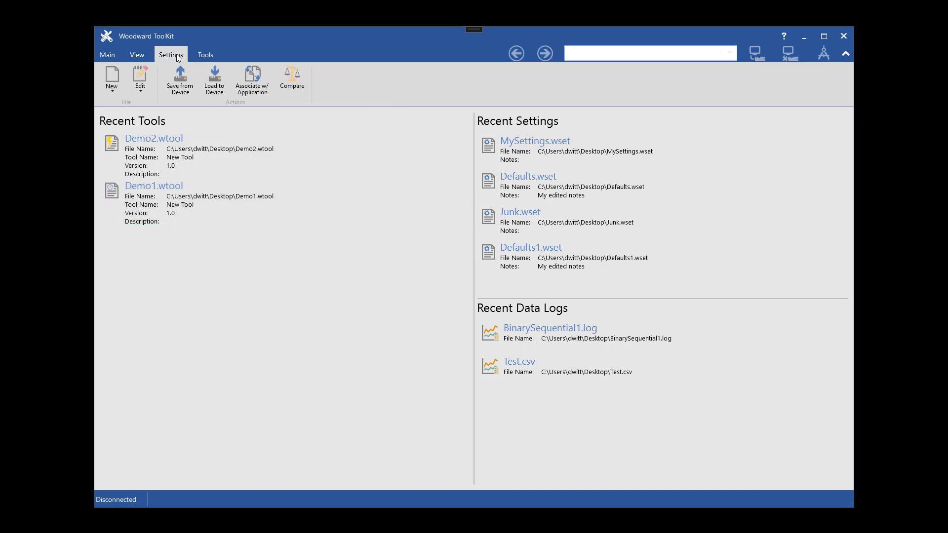
left_click(180, 79)
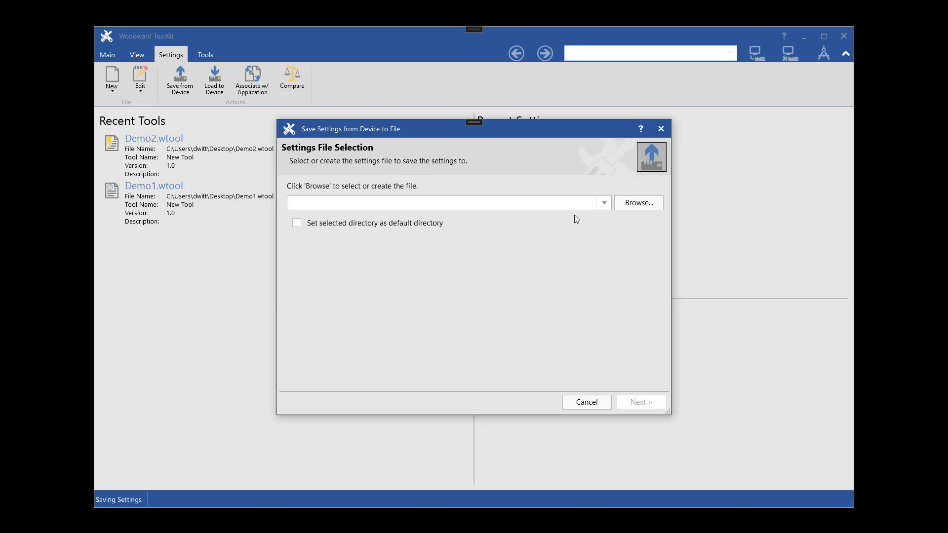
left_click(605, 203)
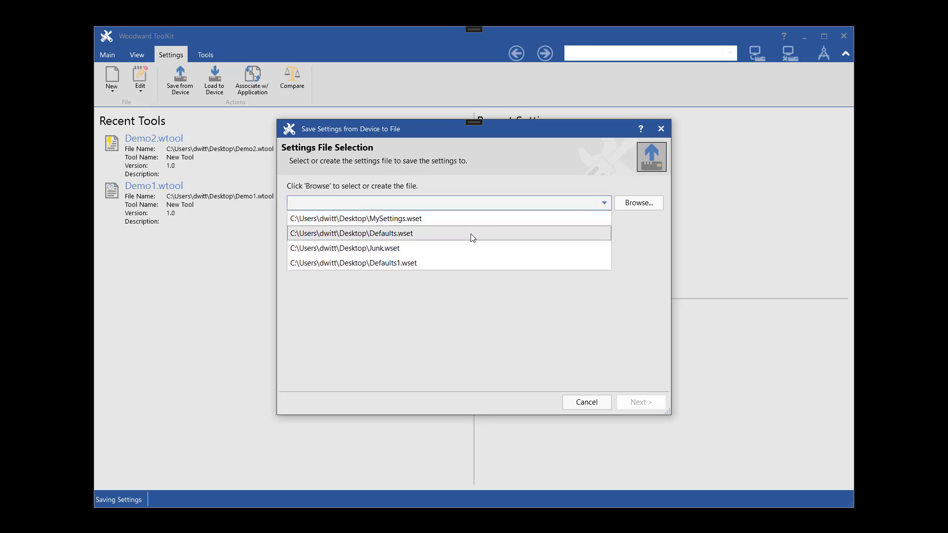
left_click(464, 218)
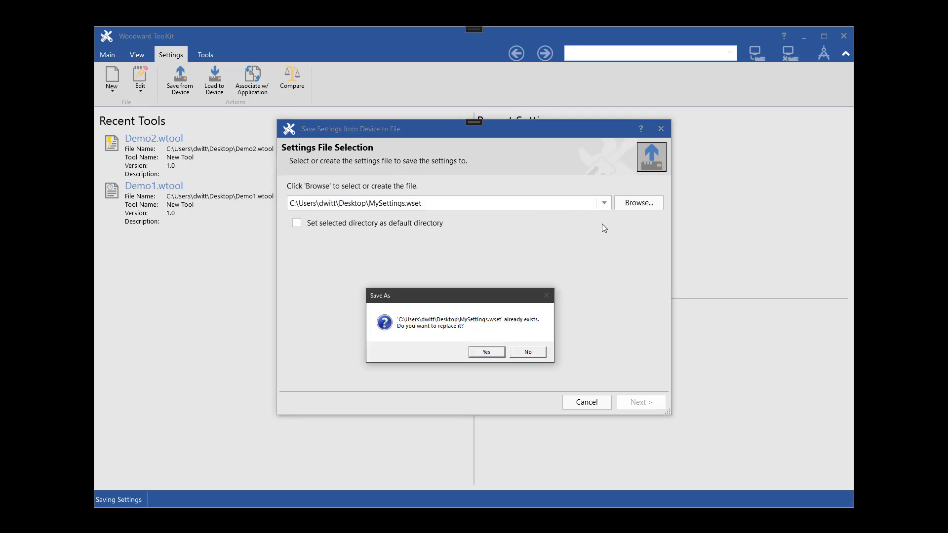
left_click(486, 352)
left_click(646, 403)
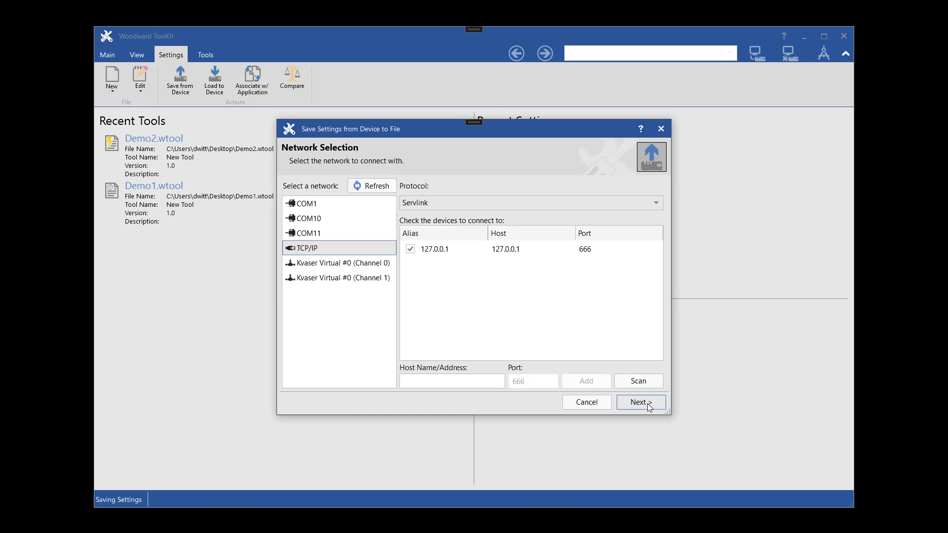
left_click(647, 403)
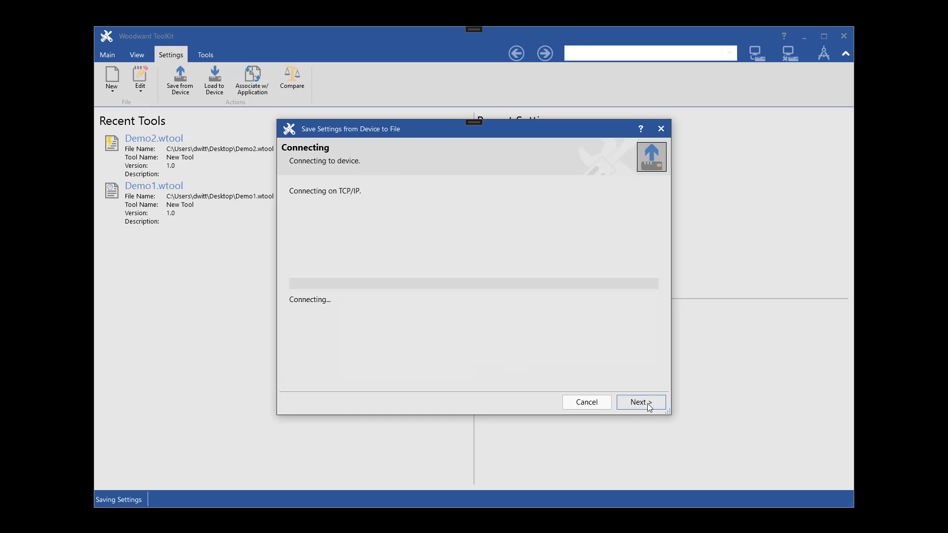
left_click(648, 404)
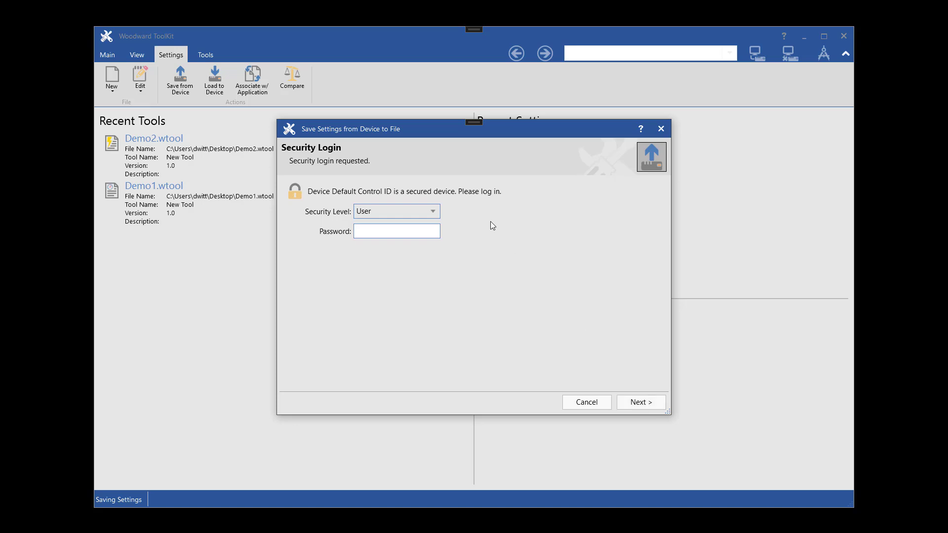
Log in at the Woodward security level with its password, save the device settings, and open the resulting settings file.
left_click(432, 211)
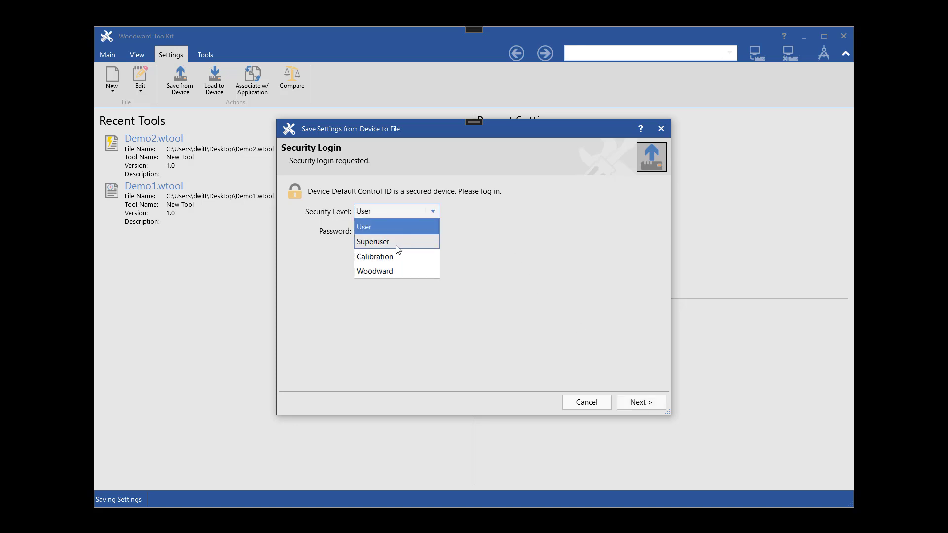
left_click(392, 271)
type("***")
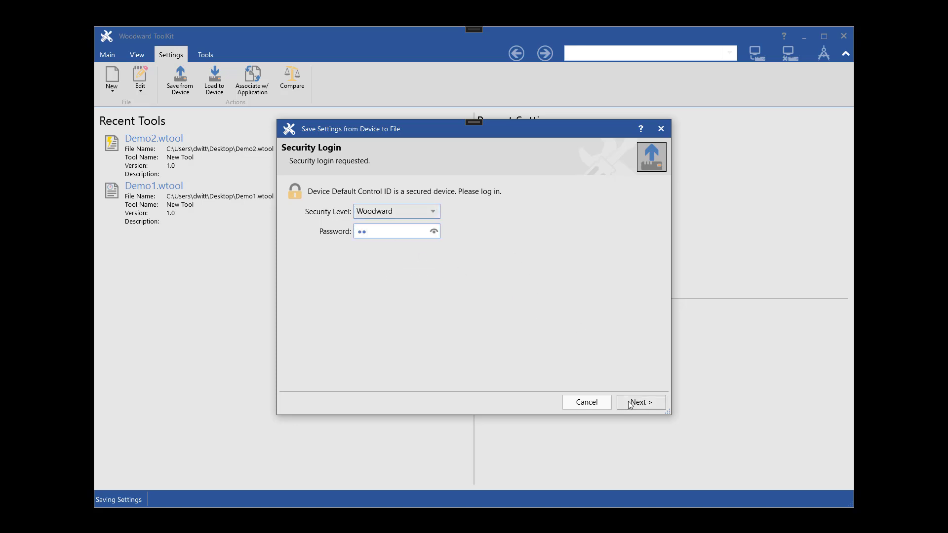
left_click(627, 402)
left_click(627, 402)
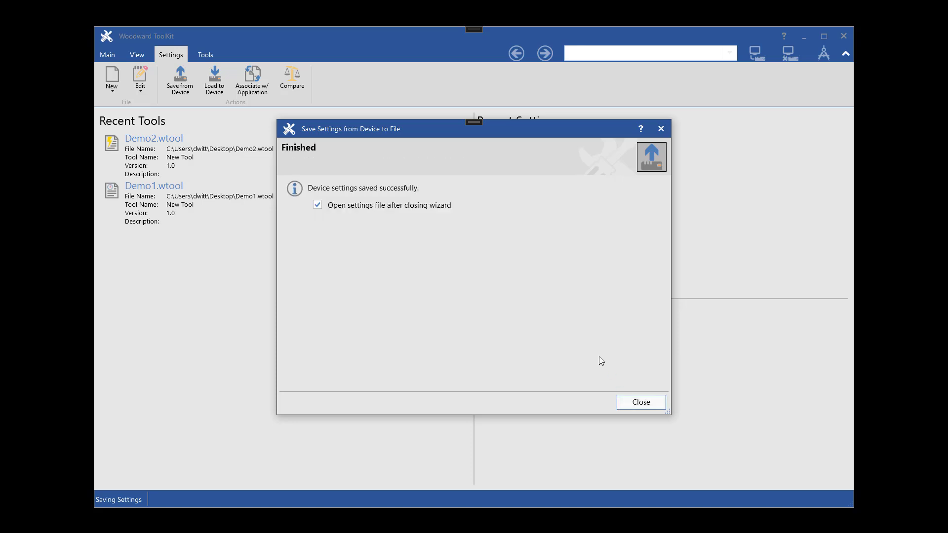
left_click(647, 405)
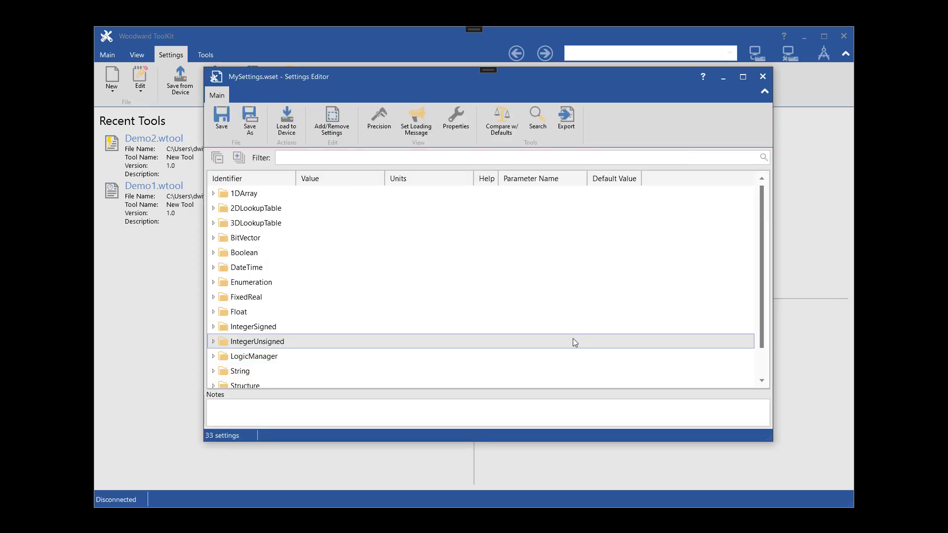
Expand the Float and 2DLookupTable groups in MySettings.wset and view the first 2D lookup table's values and curve.
left_click(214, 313)
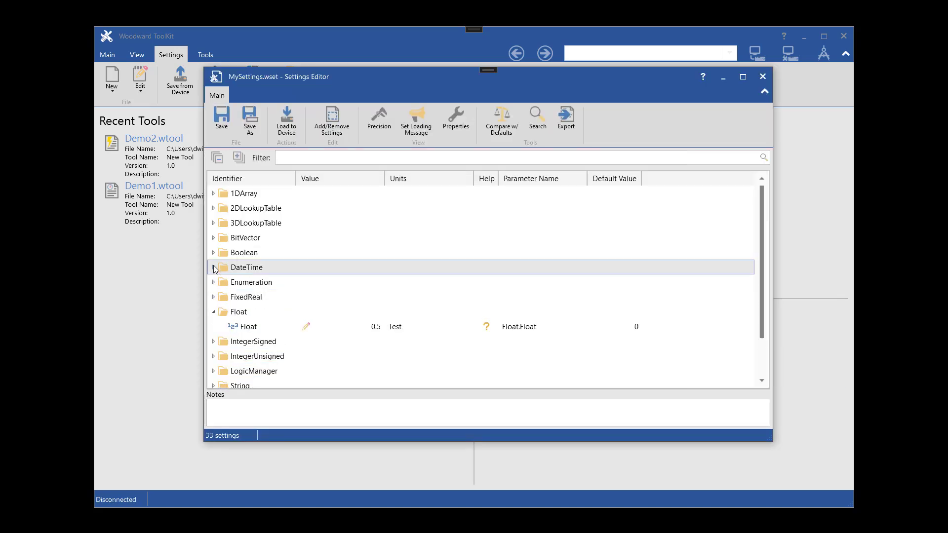
left_click(213, 208)
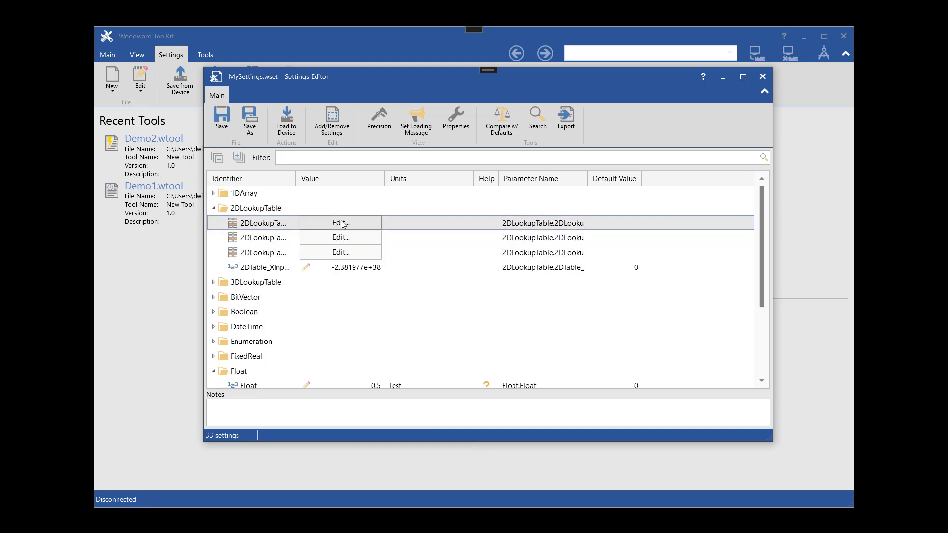
left_click(303, 222)
left_click(303, 222)
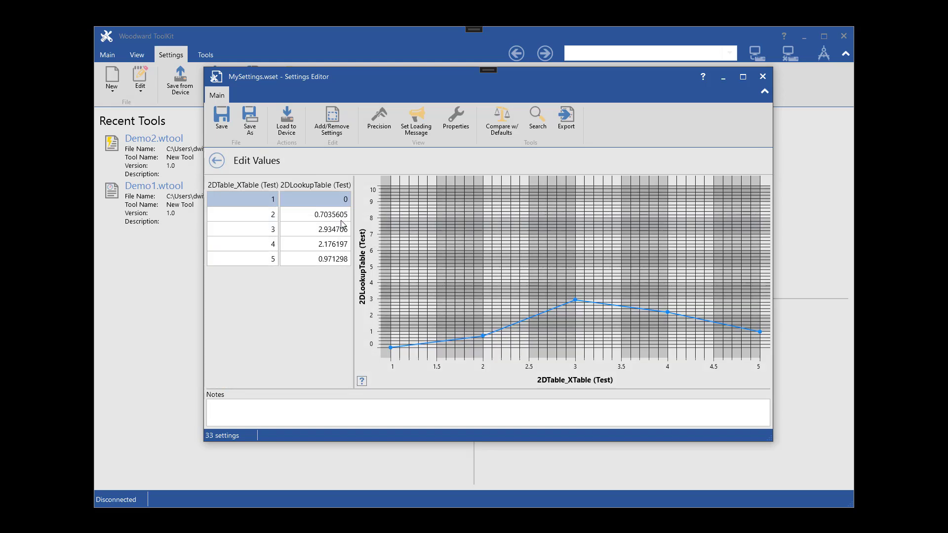
left_click(217, 161)
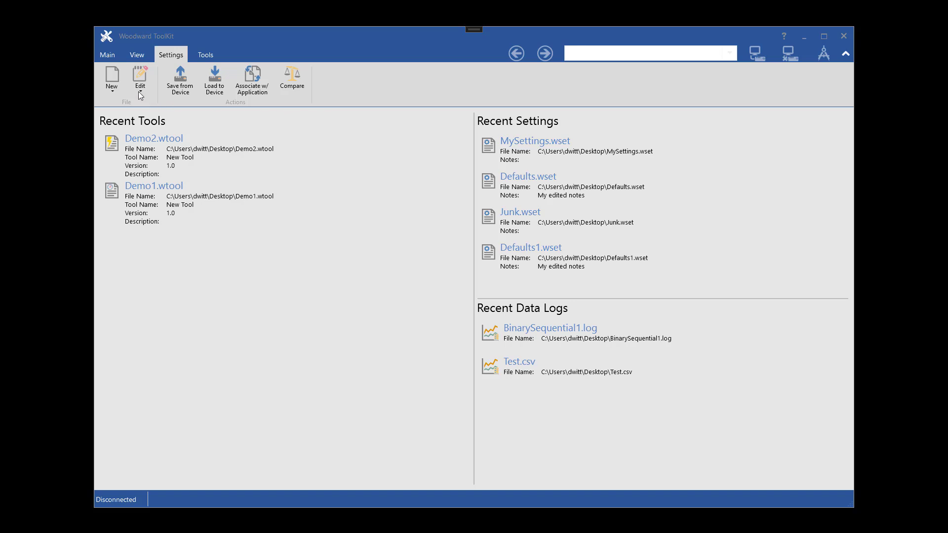
Create a new settings file from defaults using the testDragDropElements SID specification.
left_click(111, 79)
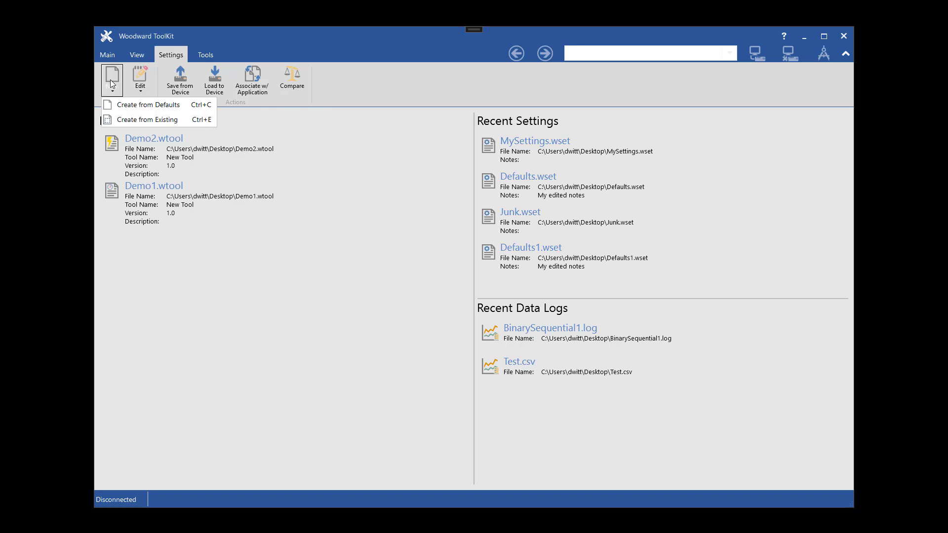
left_click(126, 103)
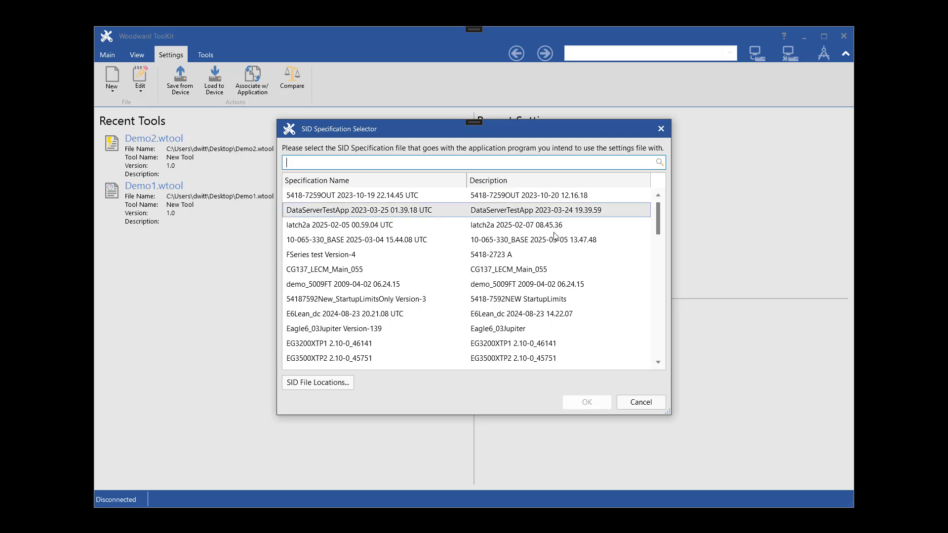
left_click_drag(658, 225, 650, 310)
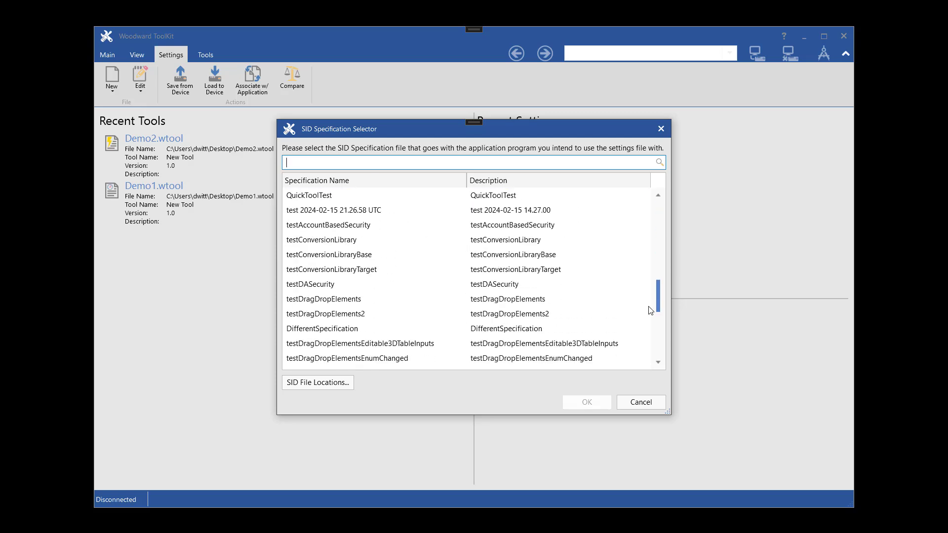
left_click(386, 298)
left_click(568, 403)
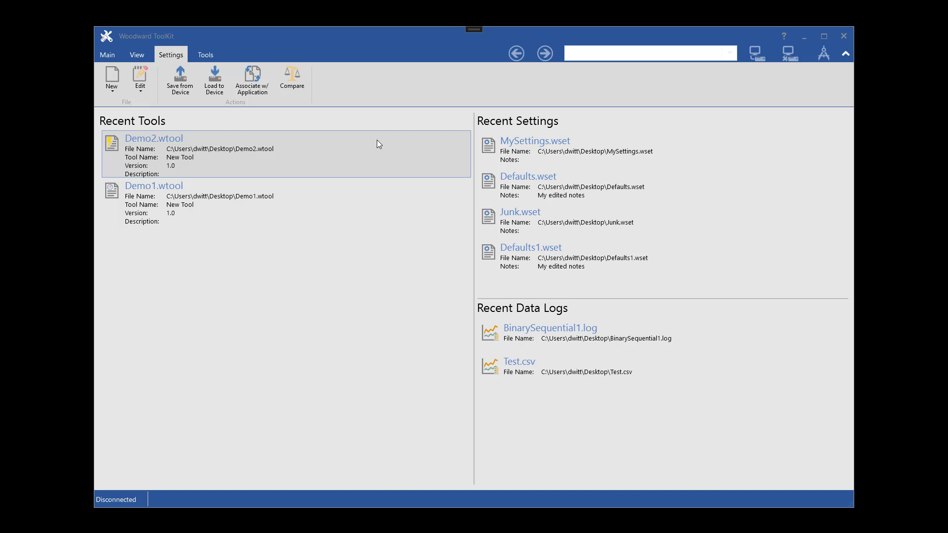
Compare Defaults.wset with Defaults1.wset and review both the name differences and the value differences.
left_click(291, 78)
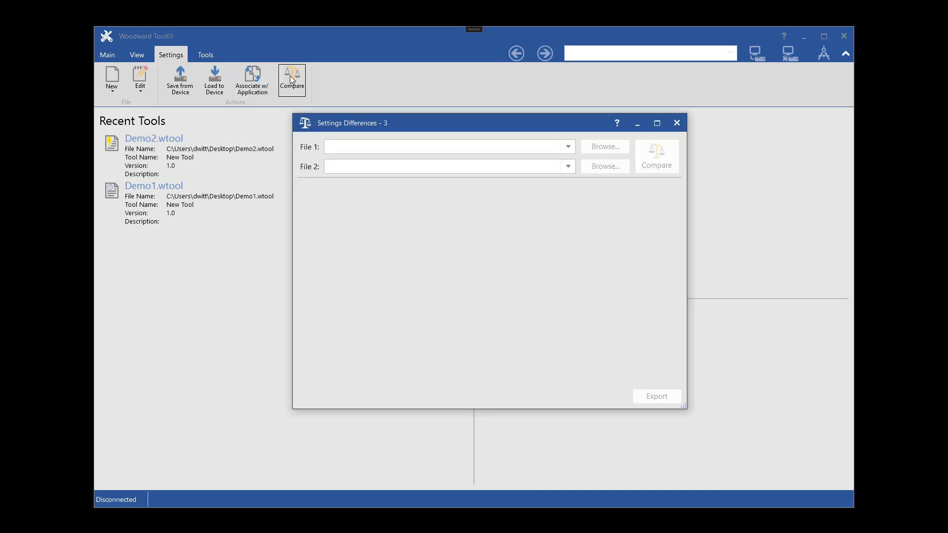
left_click(568, 151)
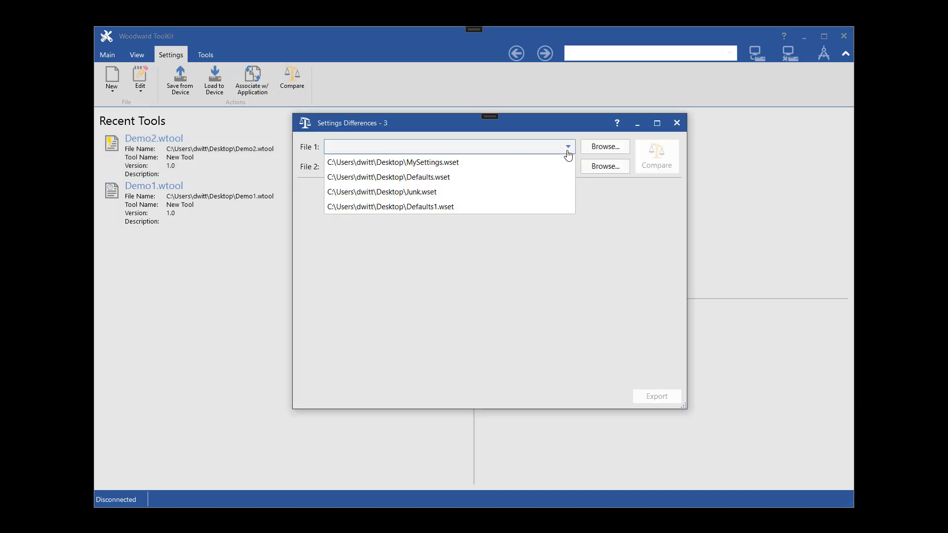
left_click(501, 174)
left_click(568, 167)
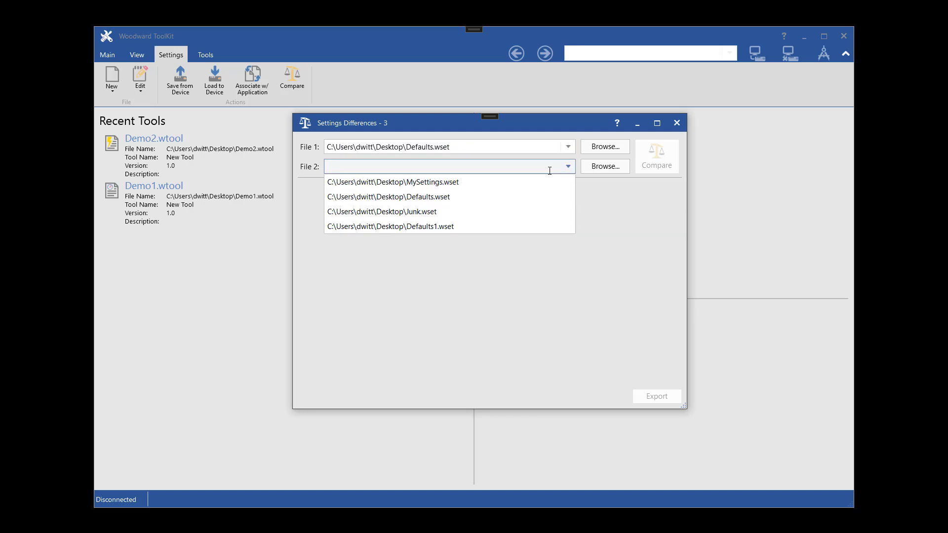
left_click(470, 228)
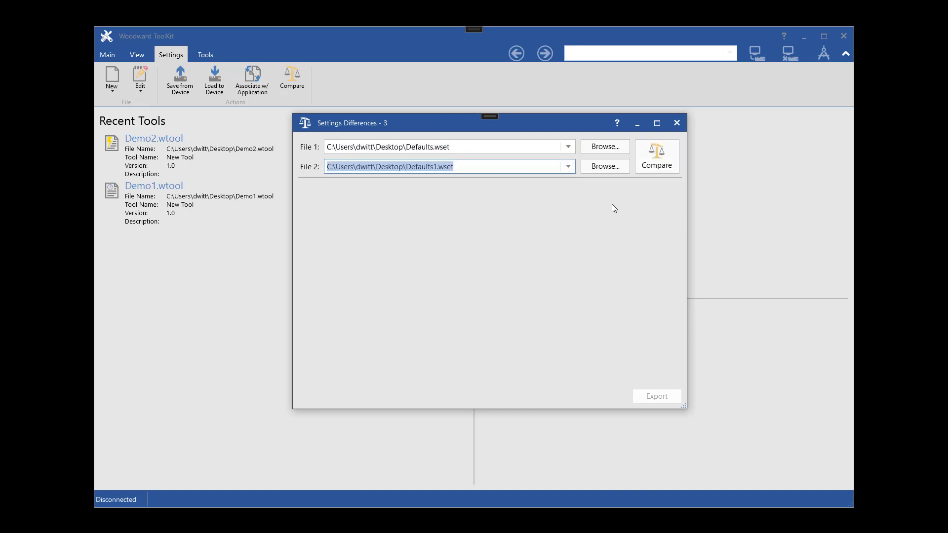
left_click(654, 168)
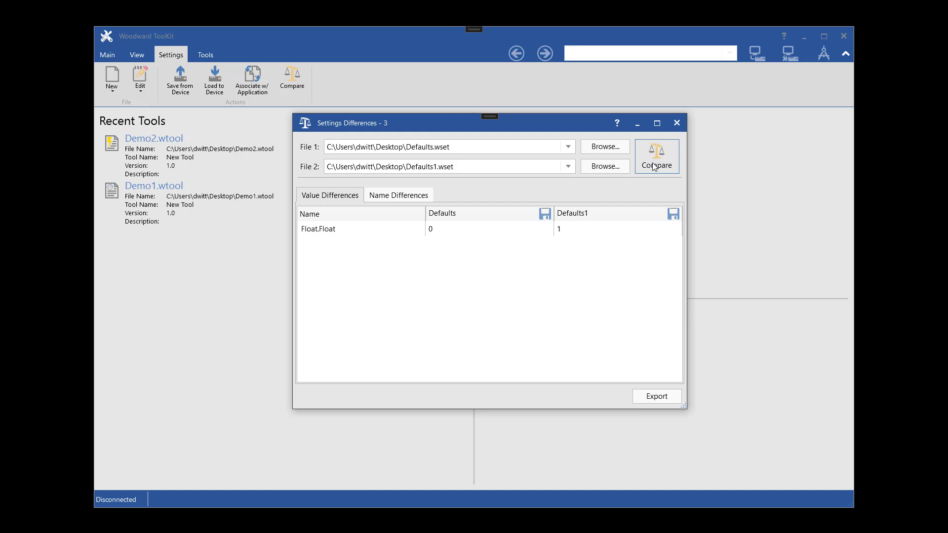
left_click(419, 196)
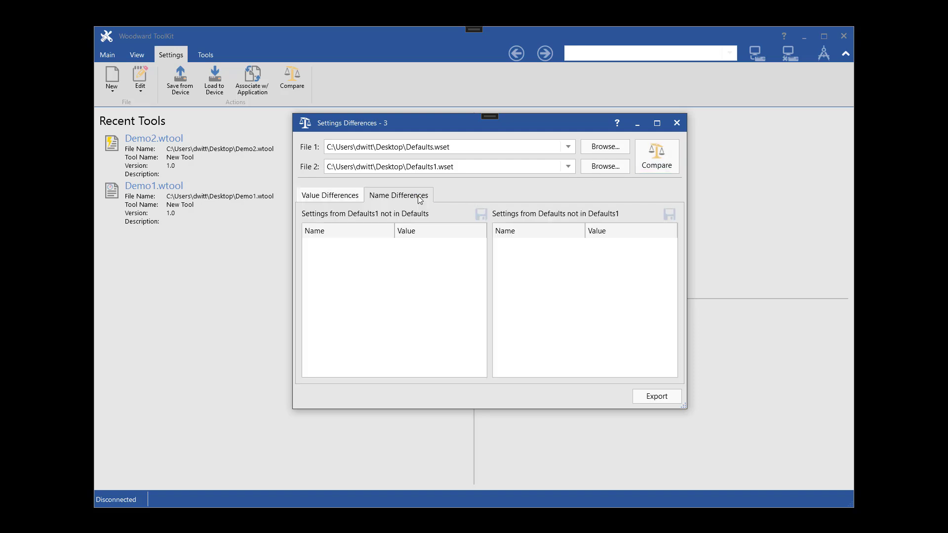
left_click(312, 196)
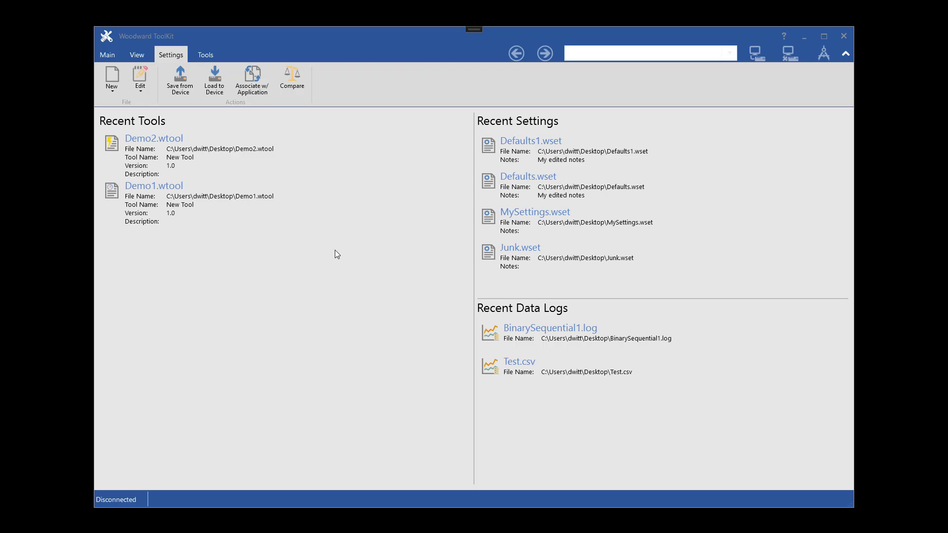
Create a new settings file from the existing Defaults.wset on the Desktop.
left_click(113, 84)
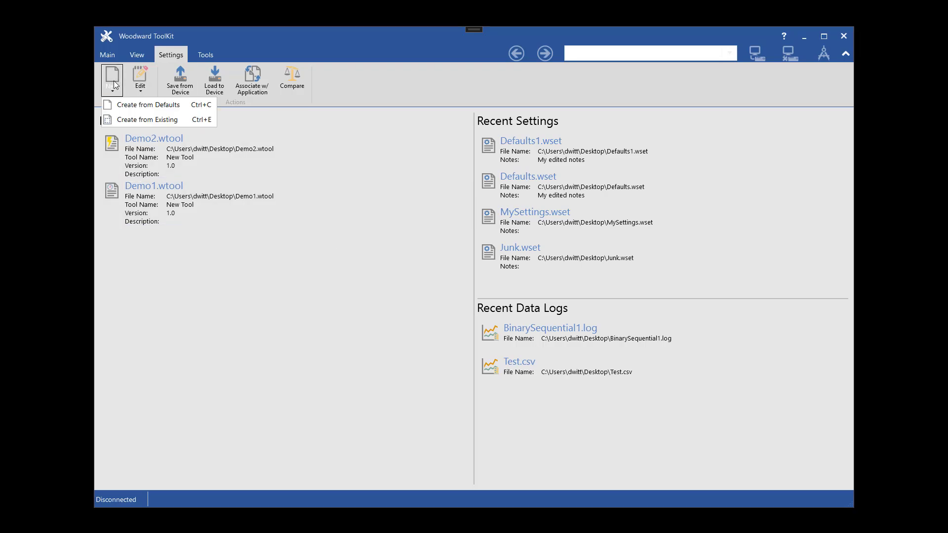
left_click(120, 120)
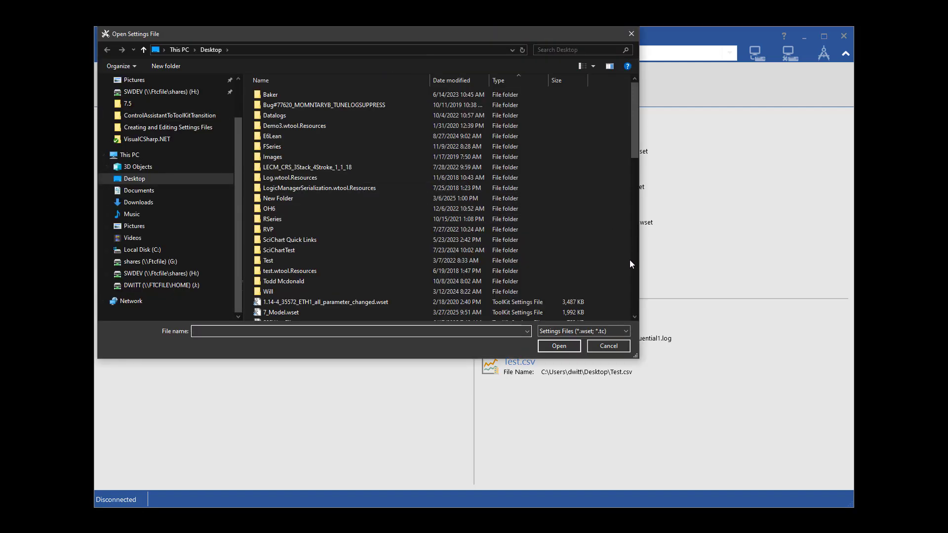
left_click(631, 260)
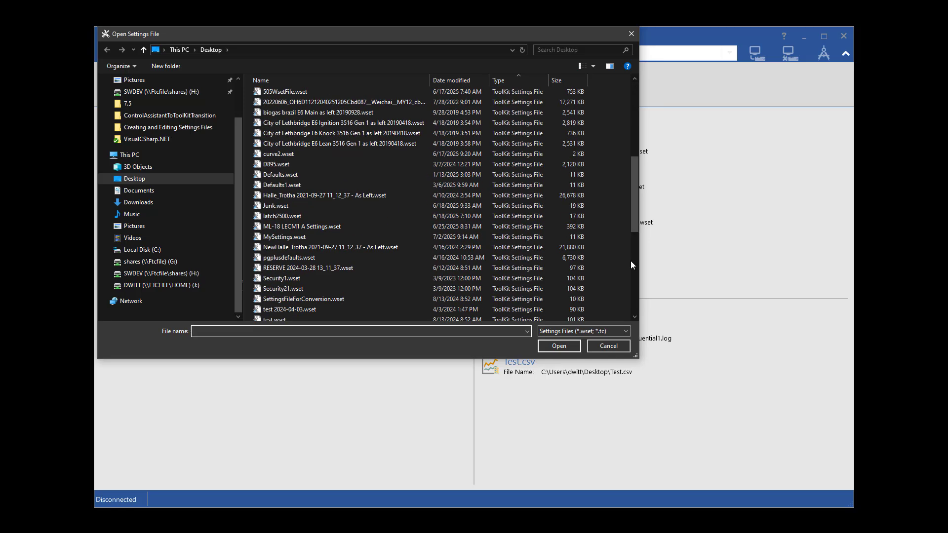
left_click(291, 185)
left_click(546, 346)
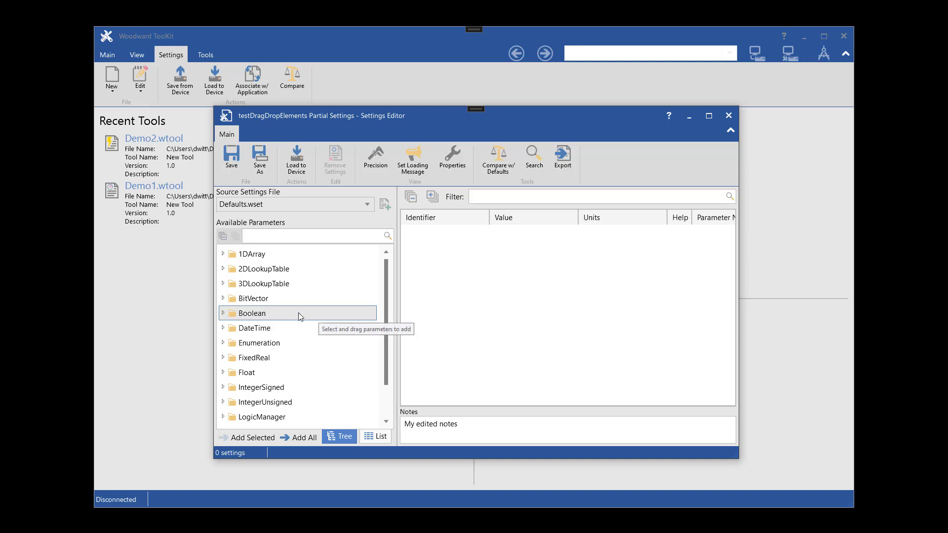
Add the Float and Boolean parameter groups to the partial settings file and expand both groups.
left_click_drag(262, 373, 441, 289)
left_click_drag(295, 313, 428, 287)
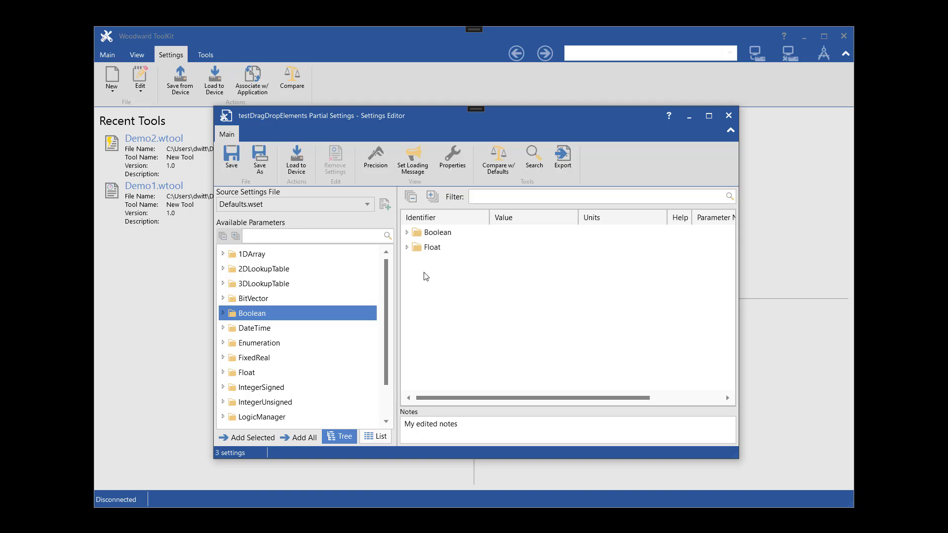
left_click(406, 232)
left_click(408, 277)
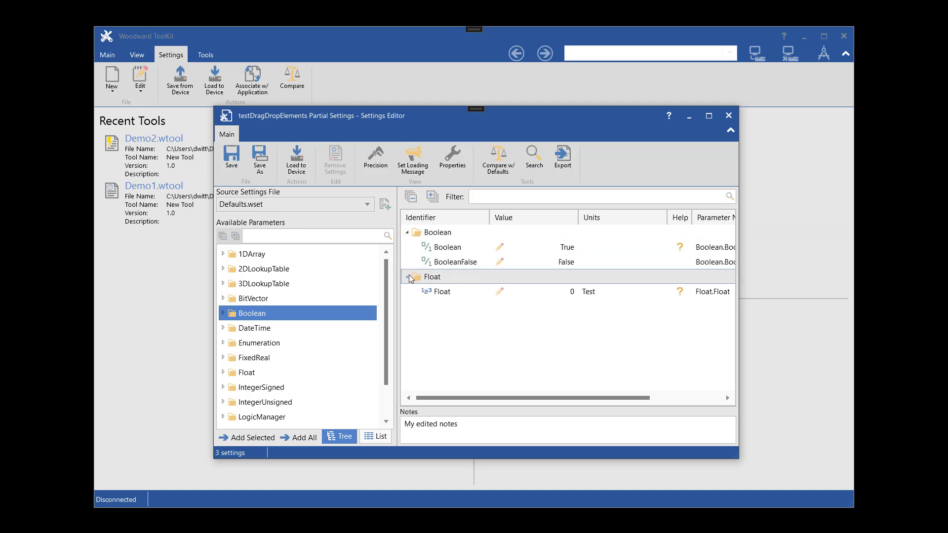
Load Defaults1.wset from the Desktop as another source settings file and add its FixedReal group to the partial settings.
left_click(384, 206)
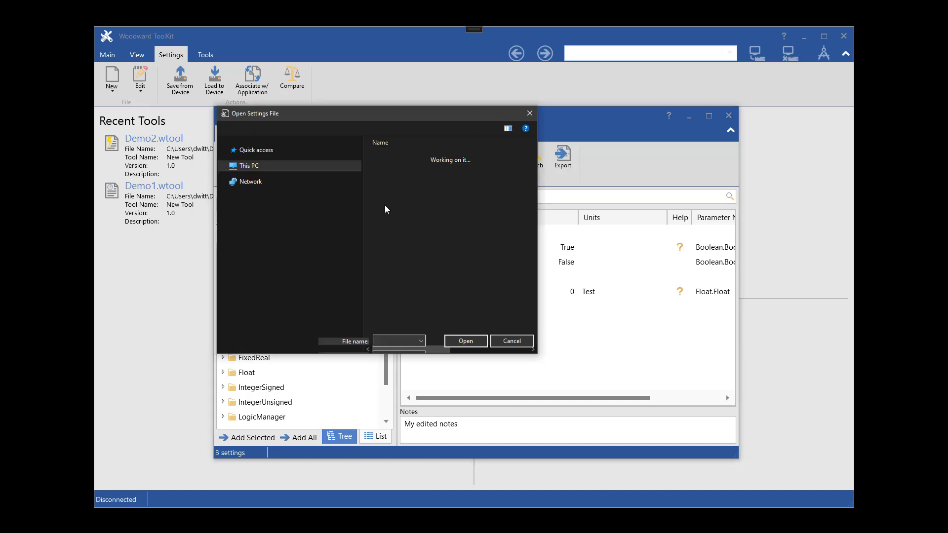
scroll(753, 370, "down", 8)
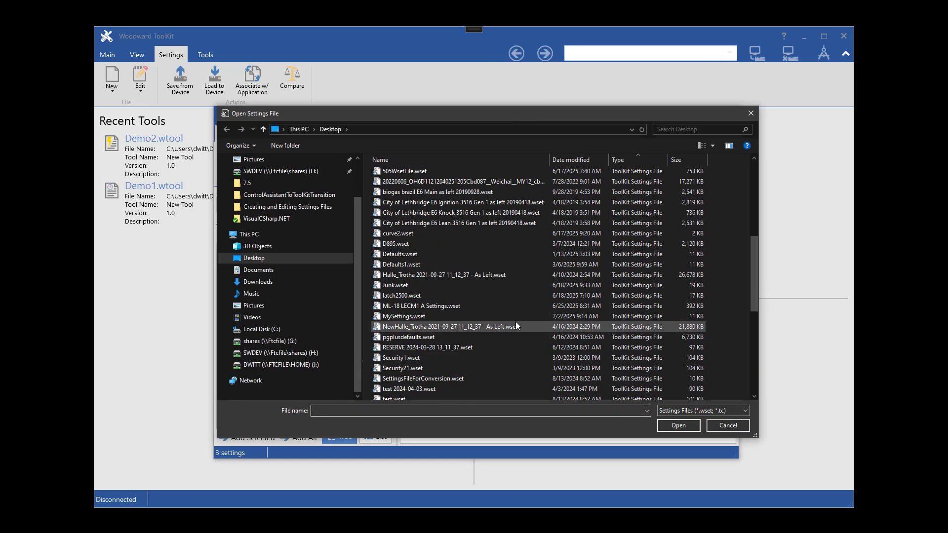
left_click(412, 264)
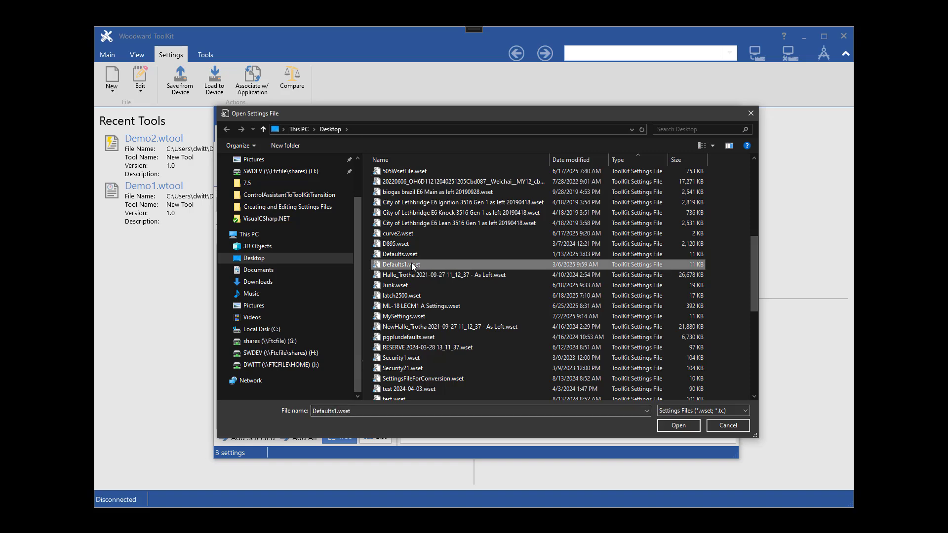
left_click(673, 426)
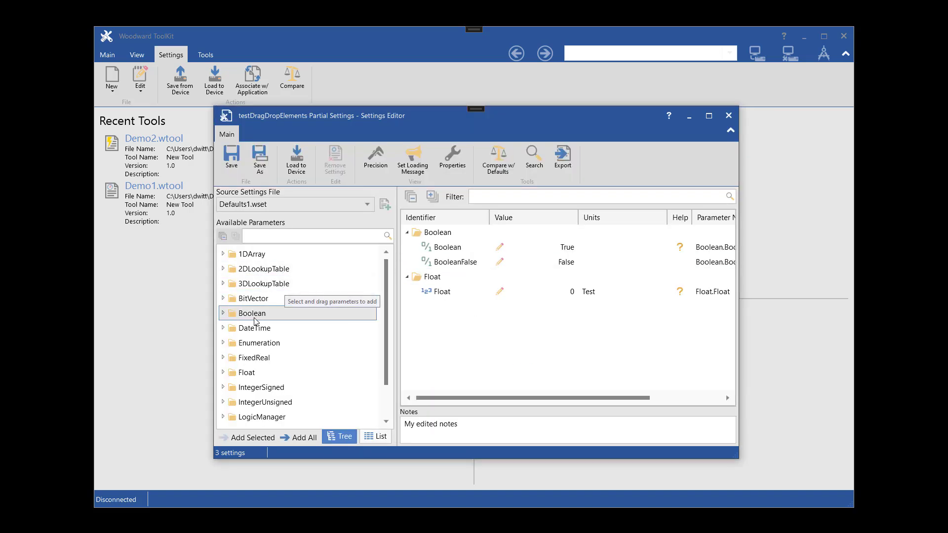
left_click_drag(254, 357, 473, 328)
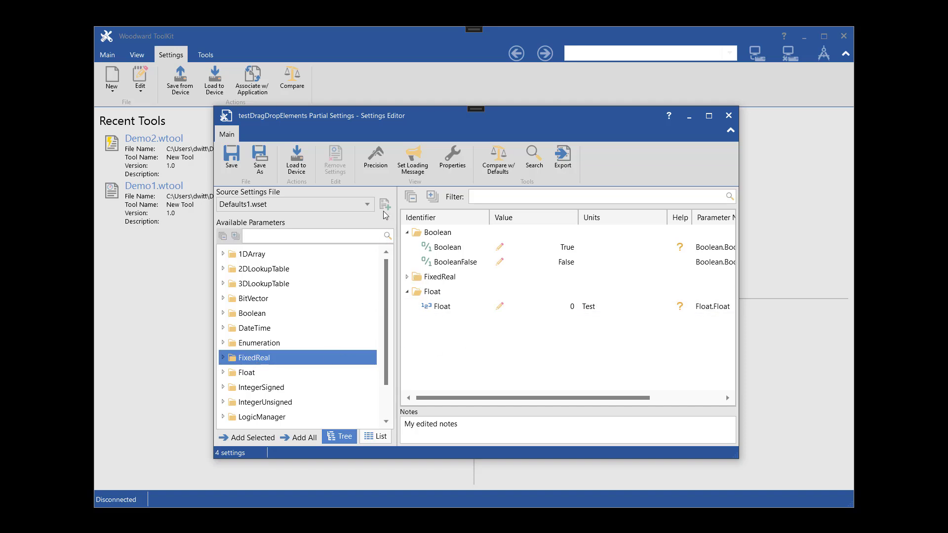
Switch the source settings file back to Defaults.wset and save the partial settings file.
left_click(371, 208)
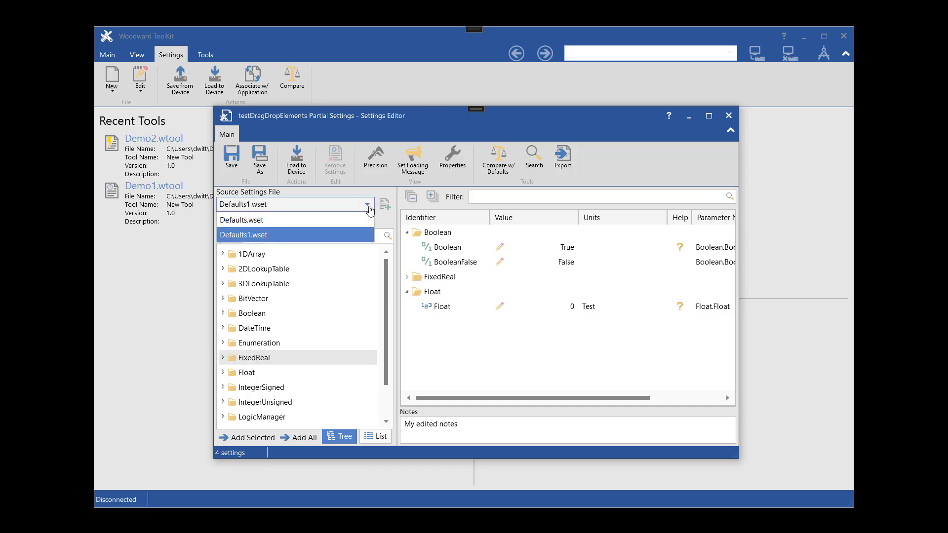
left_click(357, 220)
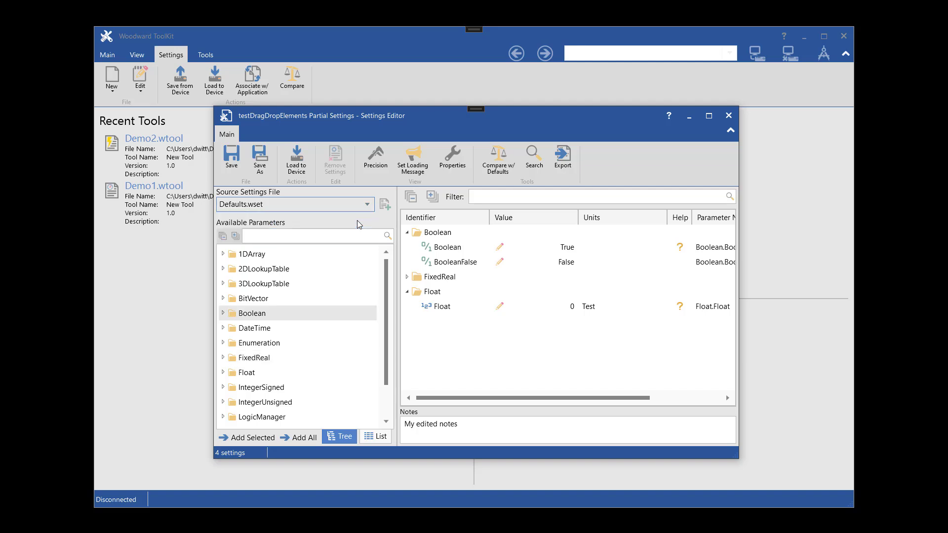
left_click(234, 162)
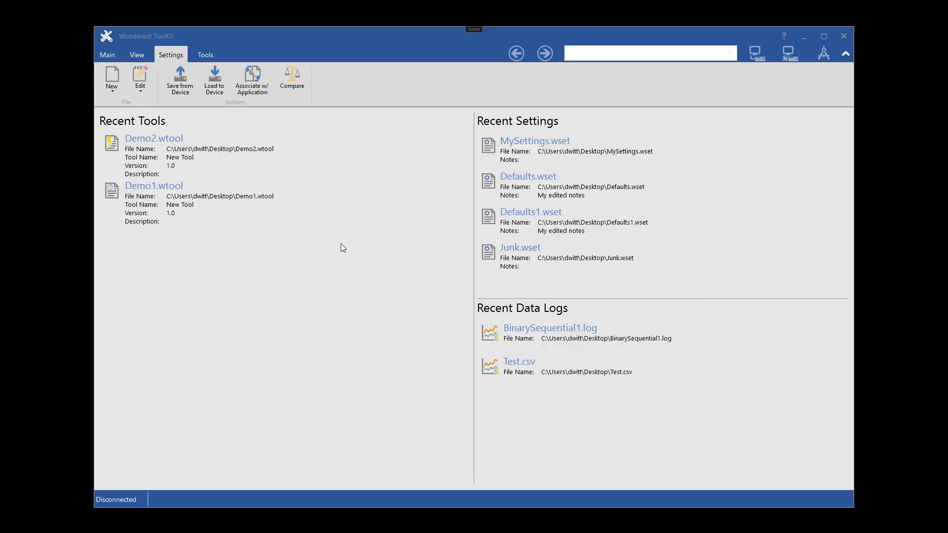
Start associating MySettings.wset with an application and choose testDragDropElements2 as the target SID.
left_click(257, 87)
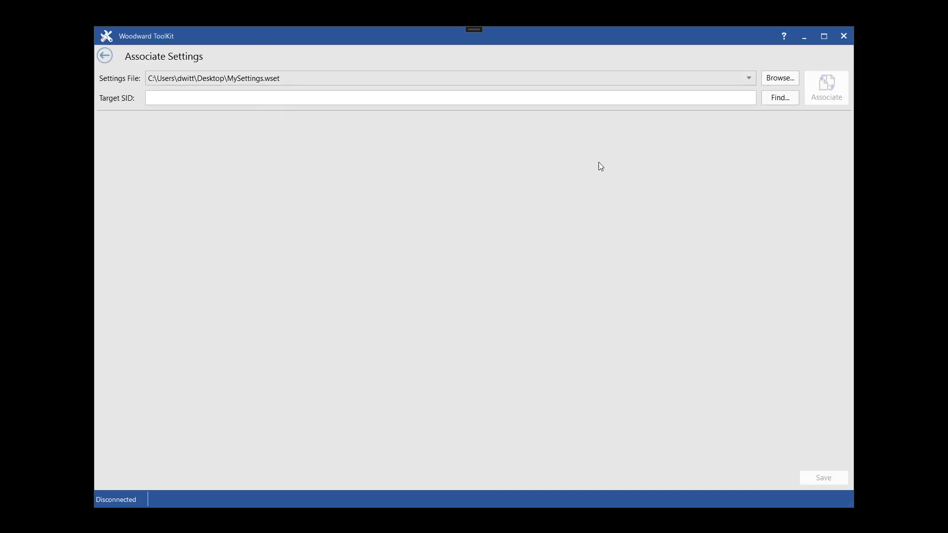
left_click(780, 100)
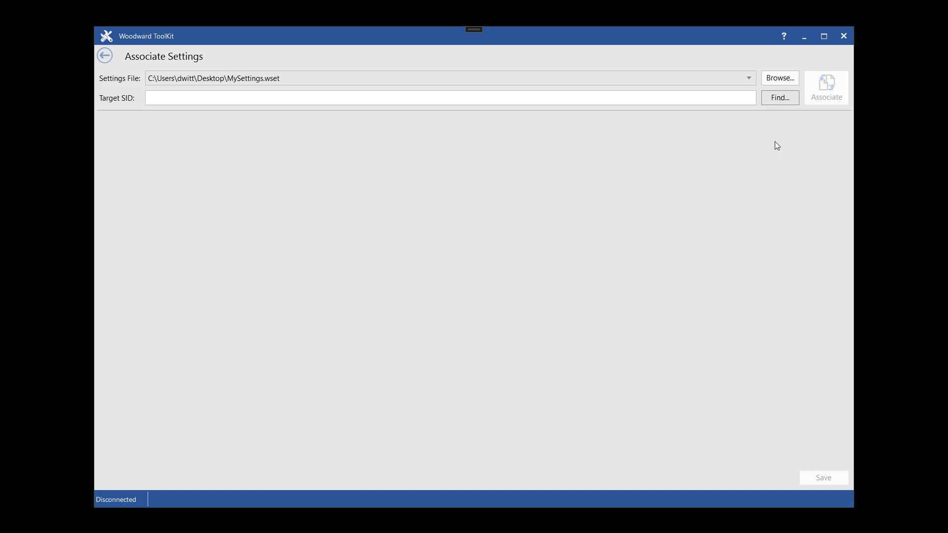
left_click(658, 340)
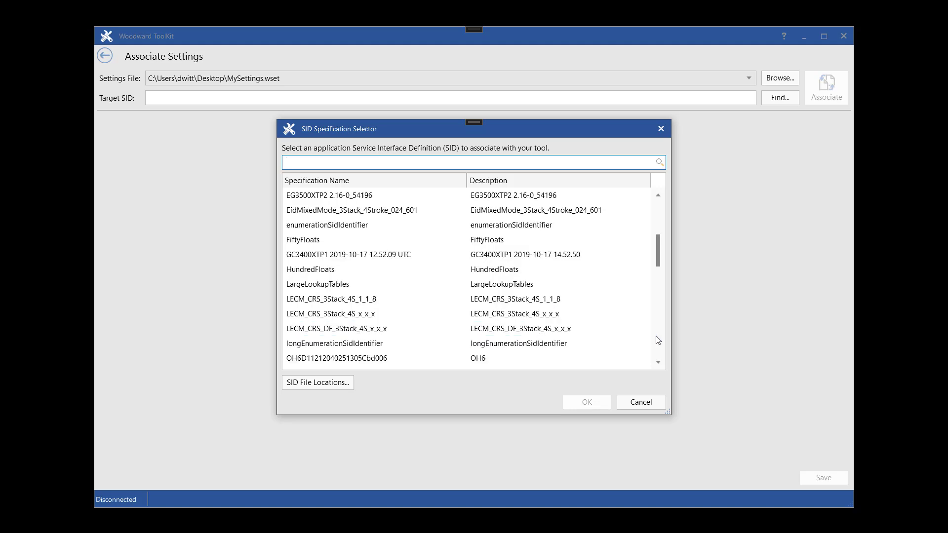
left_click(658, 340)
left_click(658, 340)
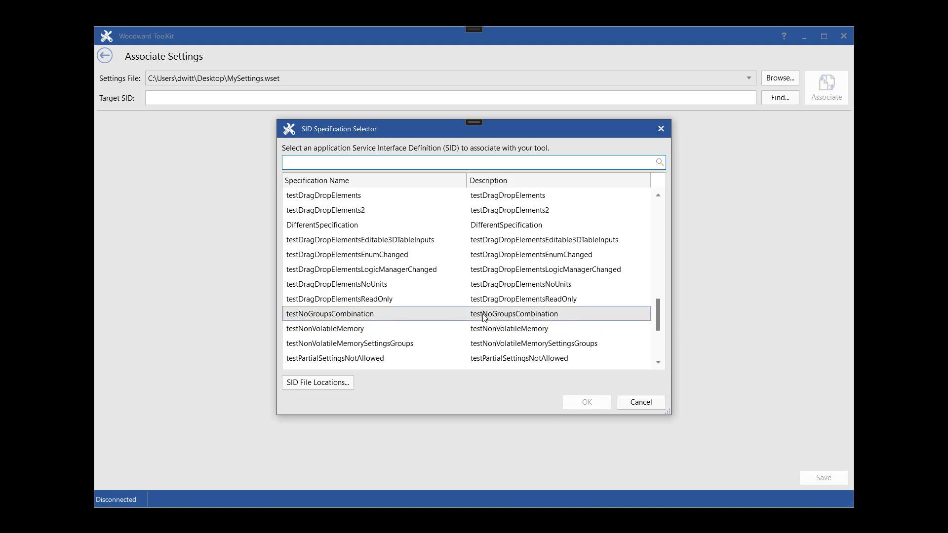
left_click(363, 211)
left_click(573, 398)
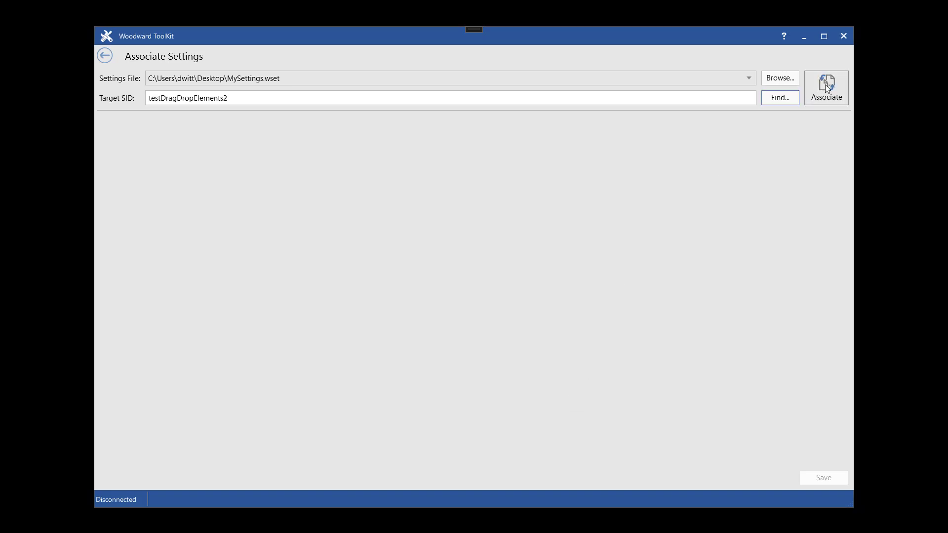
Associate the settings file with the target SID and review its value differences and name differences.
left_click(828, 89)
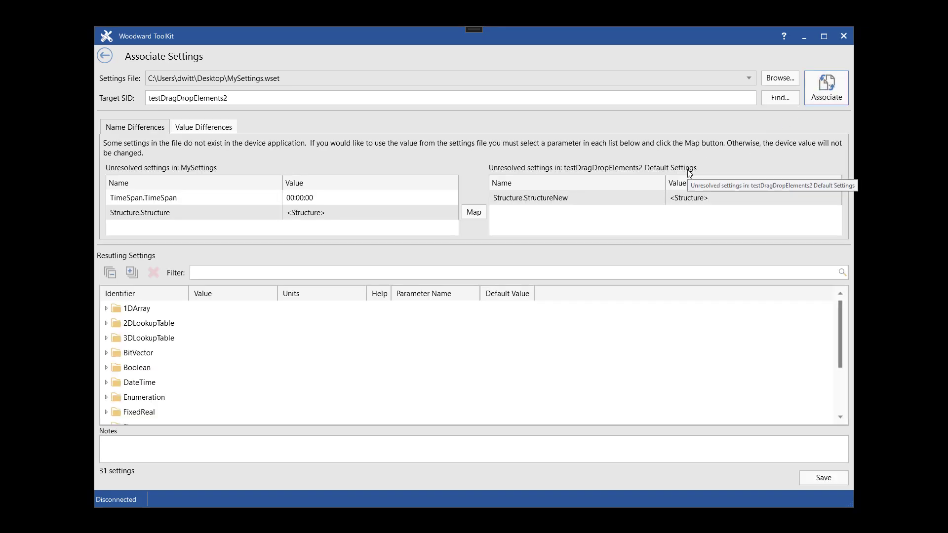
left_click(203, 127)
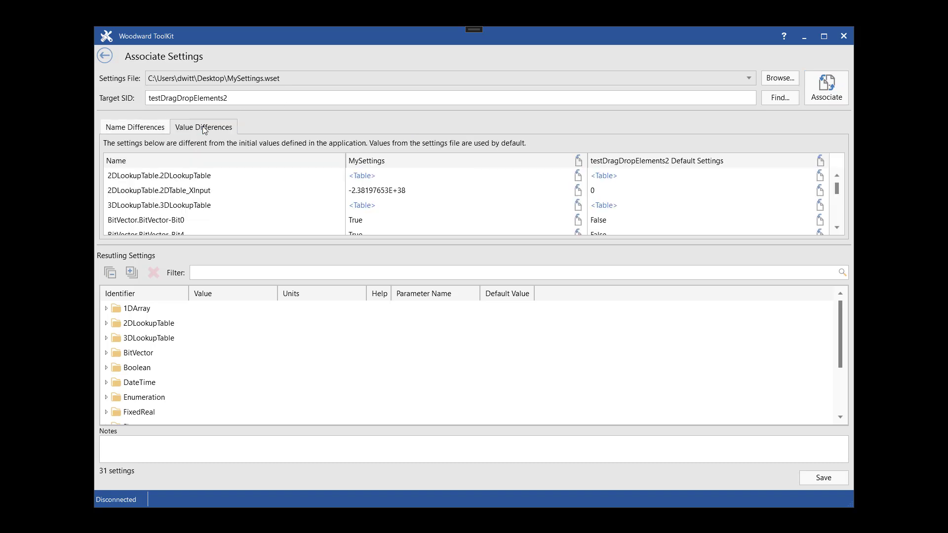
left_click(145, 123)
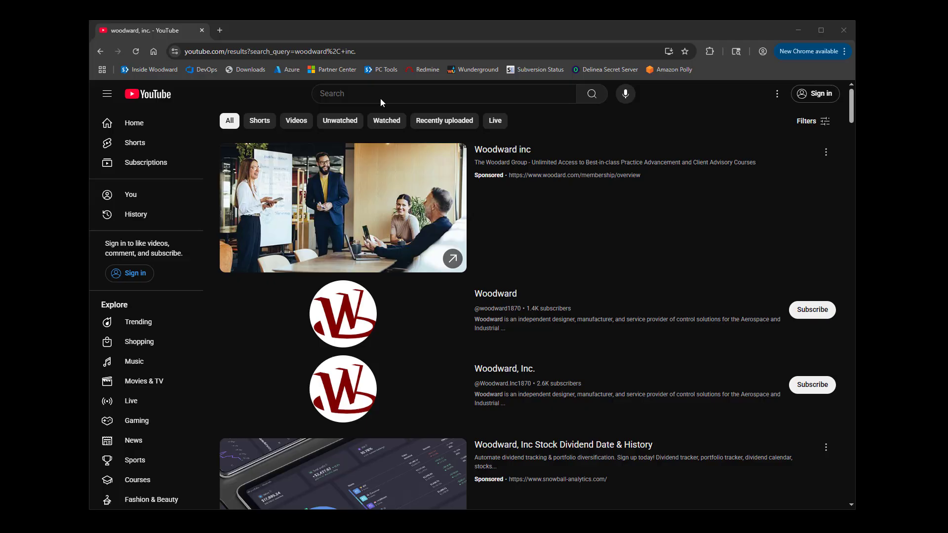
Search YouTube in the browser for "woodward using toolkit".
left_click(381, 95)
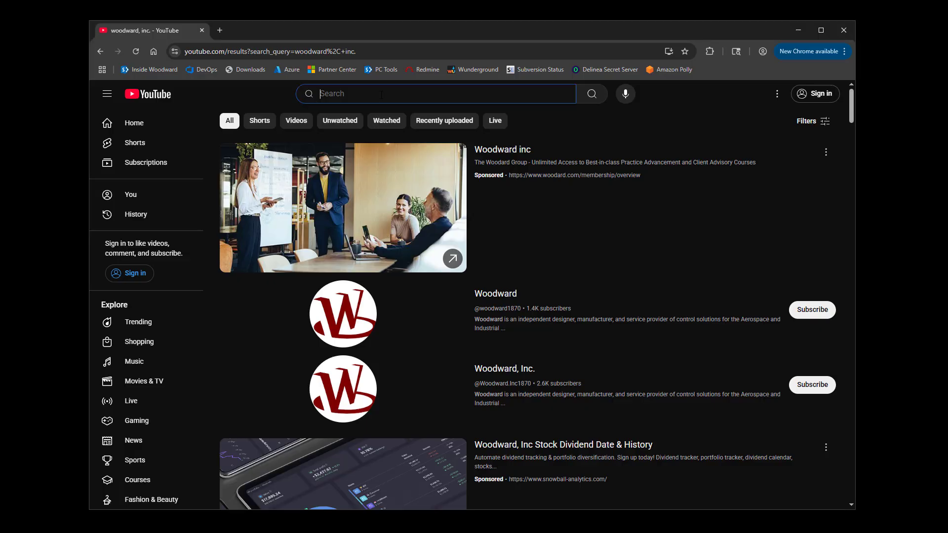
type("woodward")
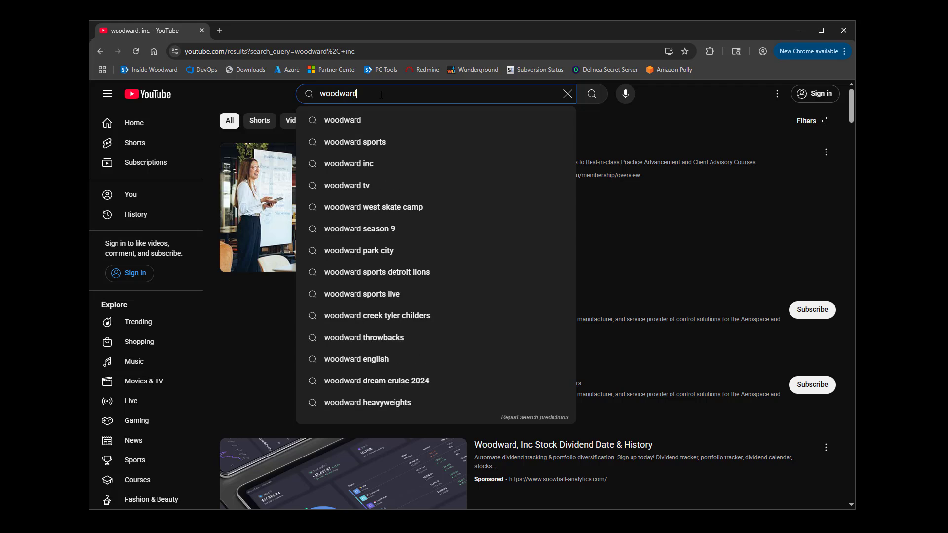
type(" using toolki")
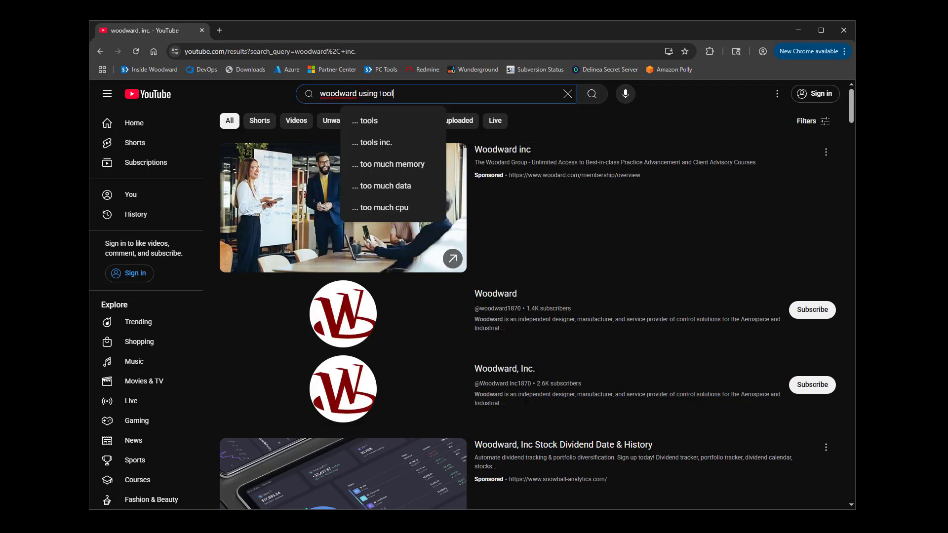
type("t")
key("Return")
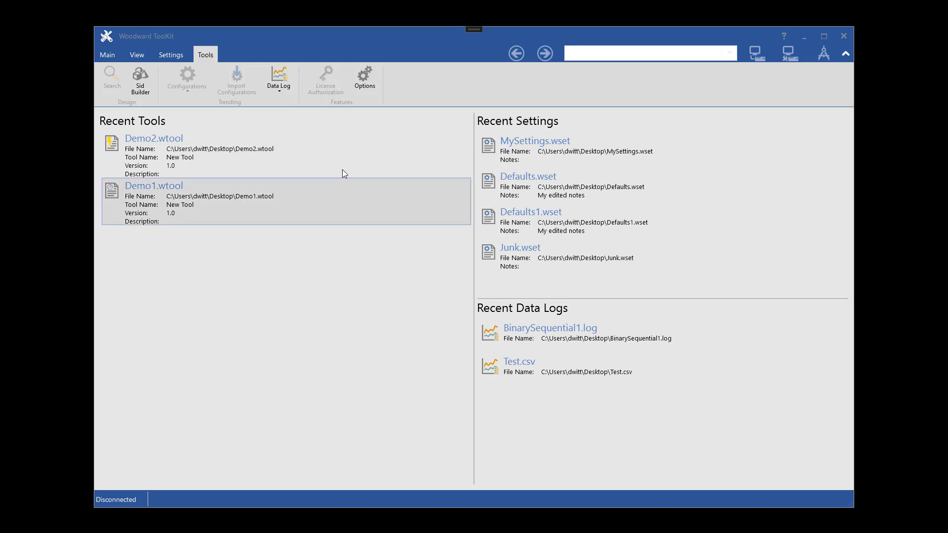
Open the BinarySequential1.log data log from the Desktop in ToolKit.
left_click(273, 73)
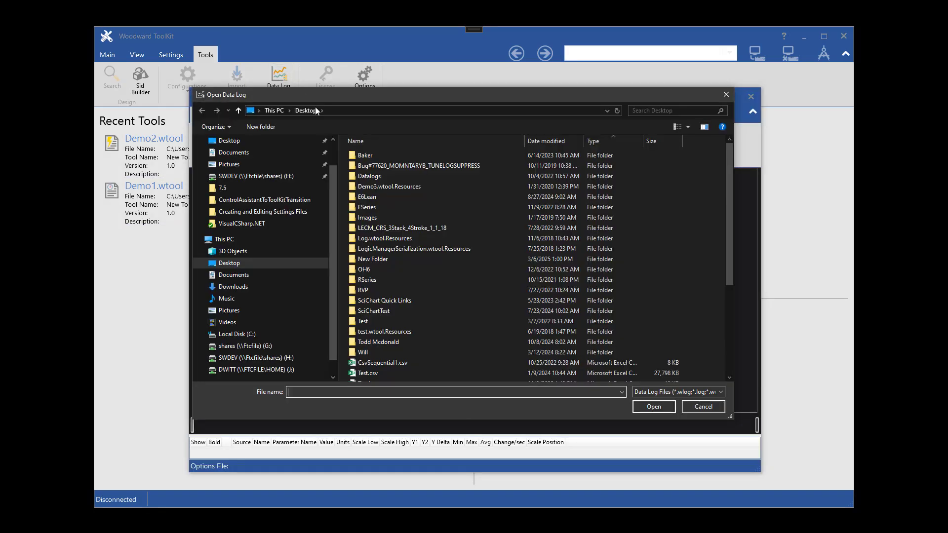
left_click(727, 345)
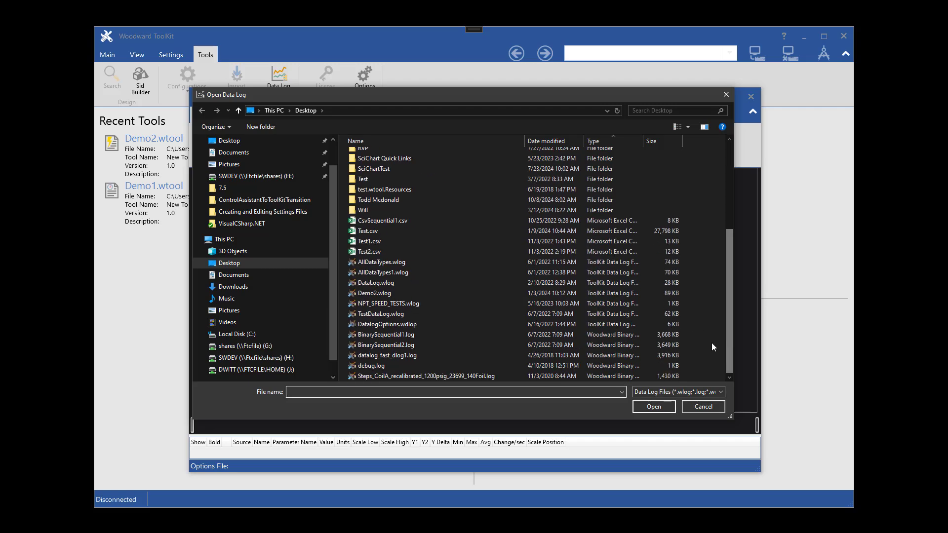
double_click(412, 332)
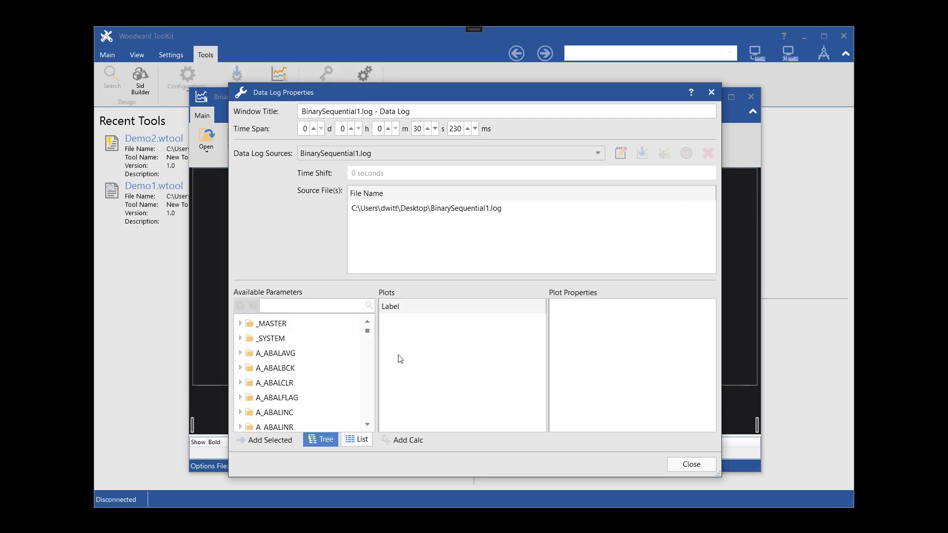
Add the B_BODBURN parameter group to the data log's plots and close the Data Log Properties.
scroll(372, 413, "down", 3)
scroll(372, 411, "down", 5)
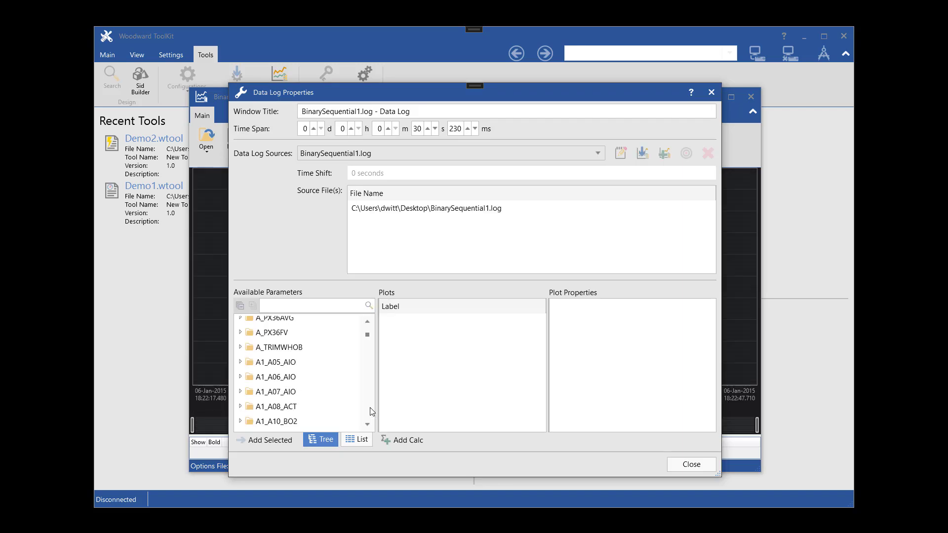
scroll(372, 411, "down", 3)
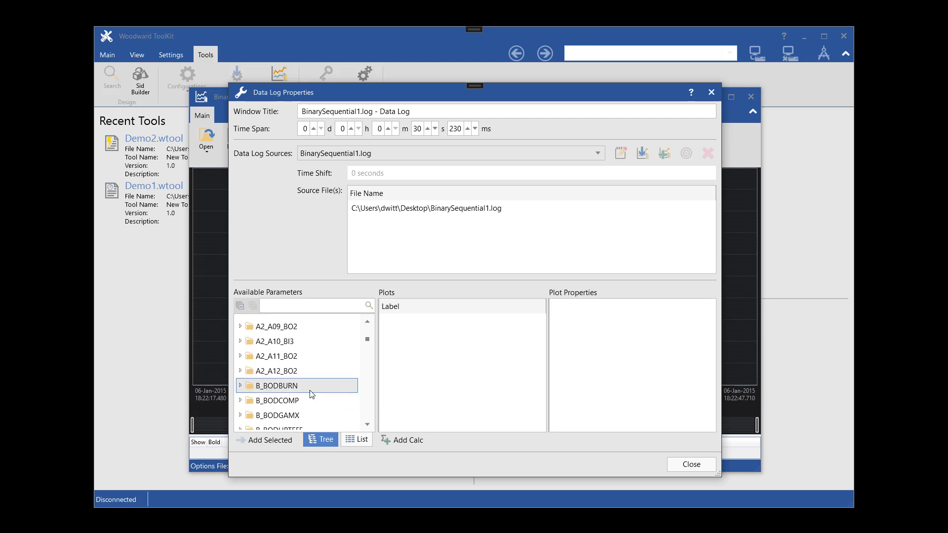
left_click_drag(311, 390, 428, 339)
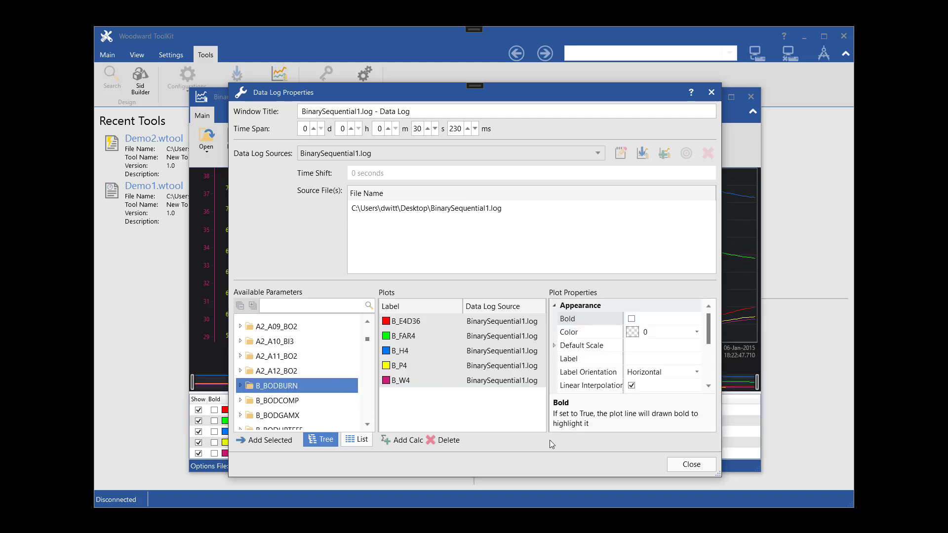
left_click(691, 464)
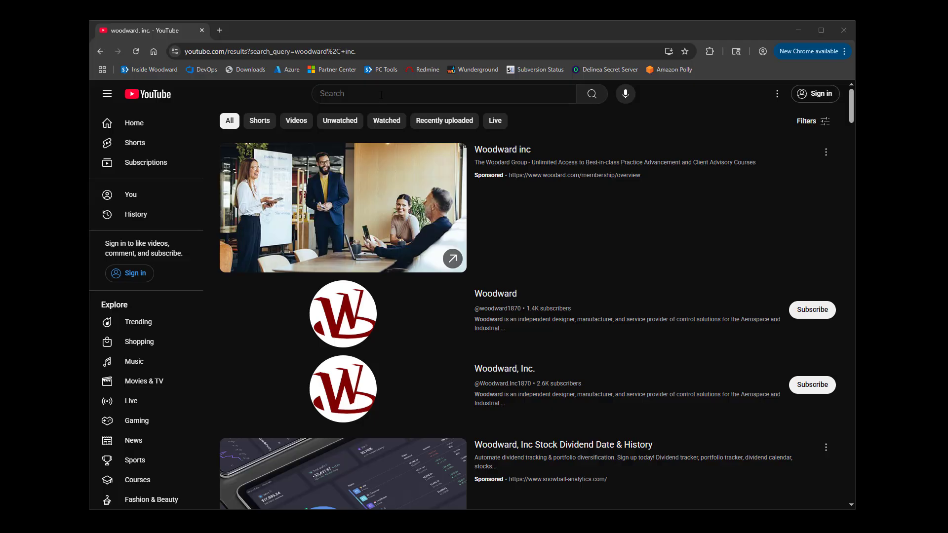
Search YouTube in the browser for "woodward using toolkit".
left_click(381, 94)
type("wo")
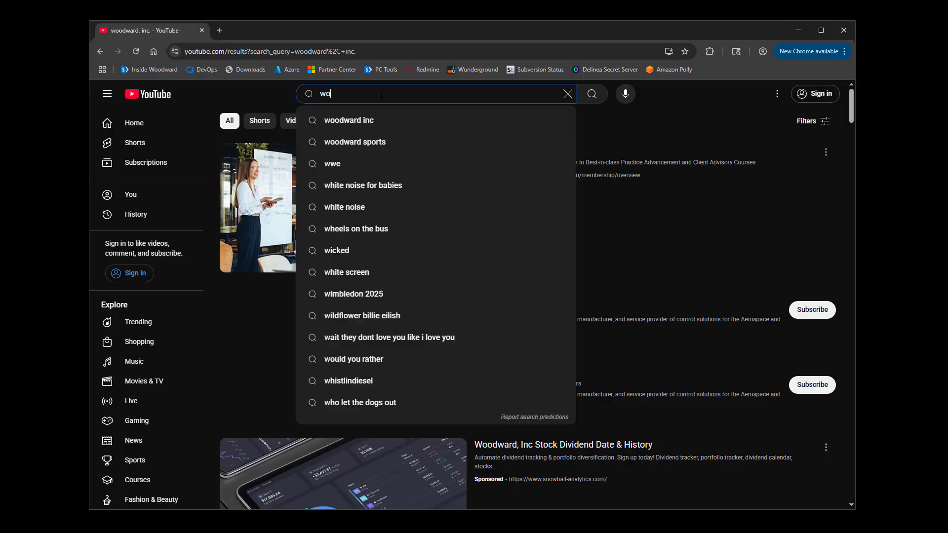
type("odward usin")
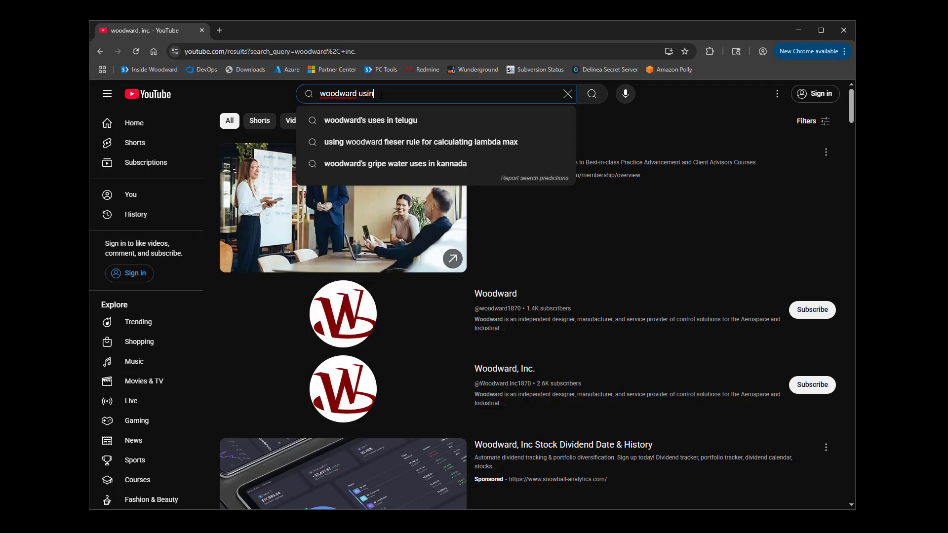
type("g toolkit")
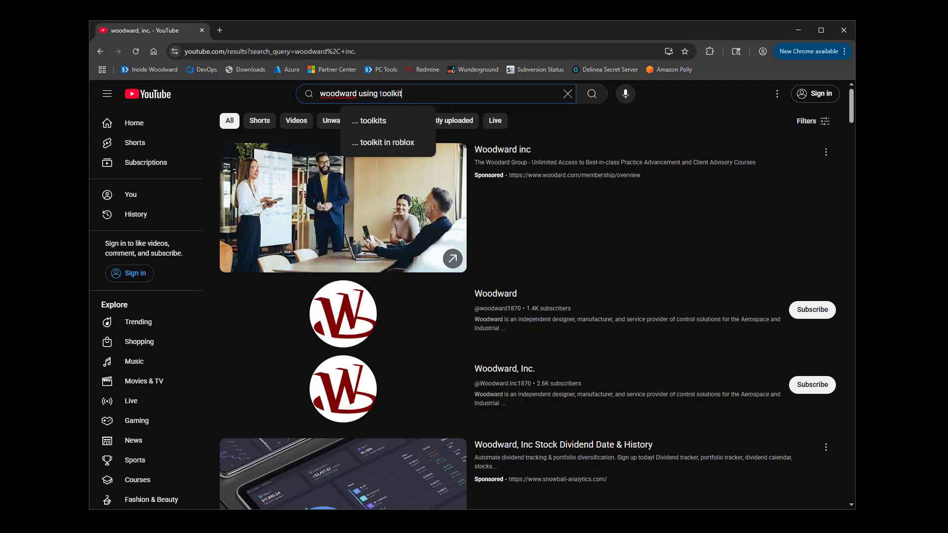
key("Return")
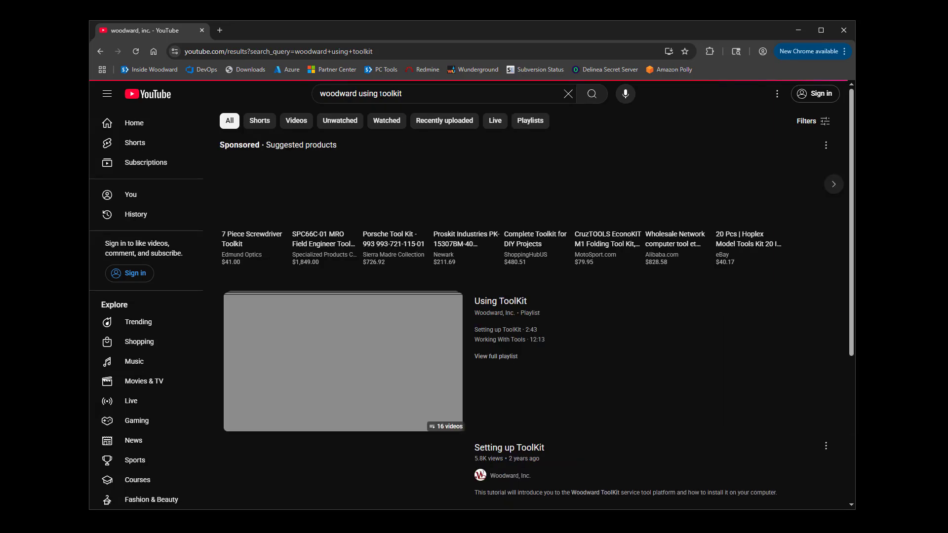